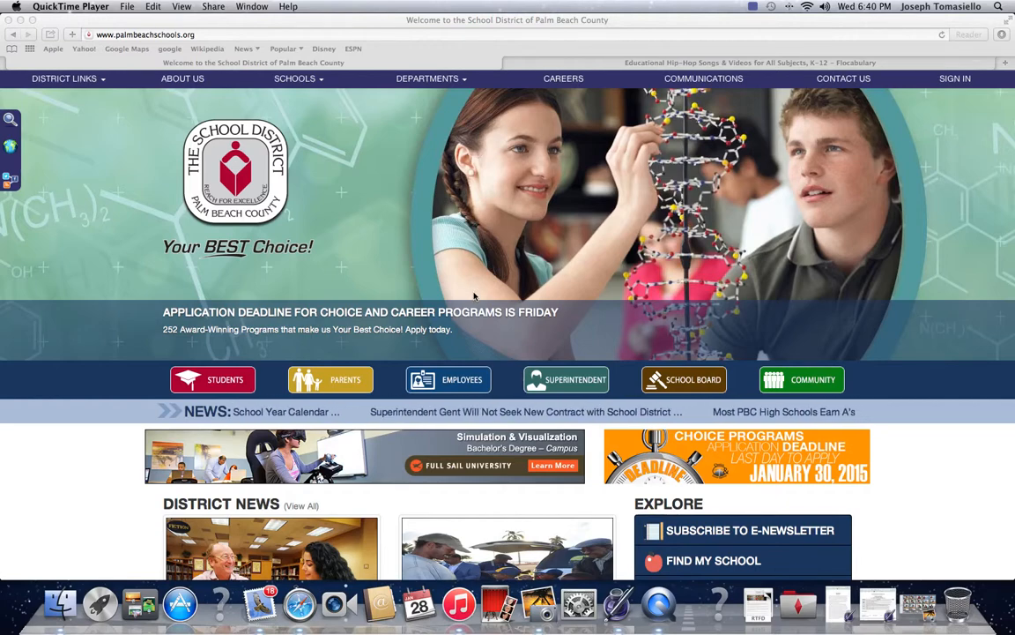
Step: Open the school district's Employees page and log in to the My District Portal with the saved credentials
{"action": "left_click", "coordinate": [463, 386]}
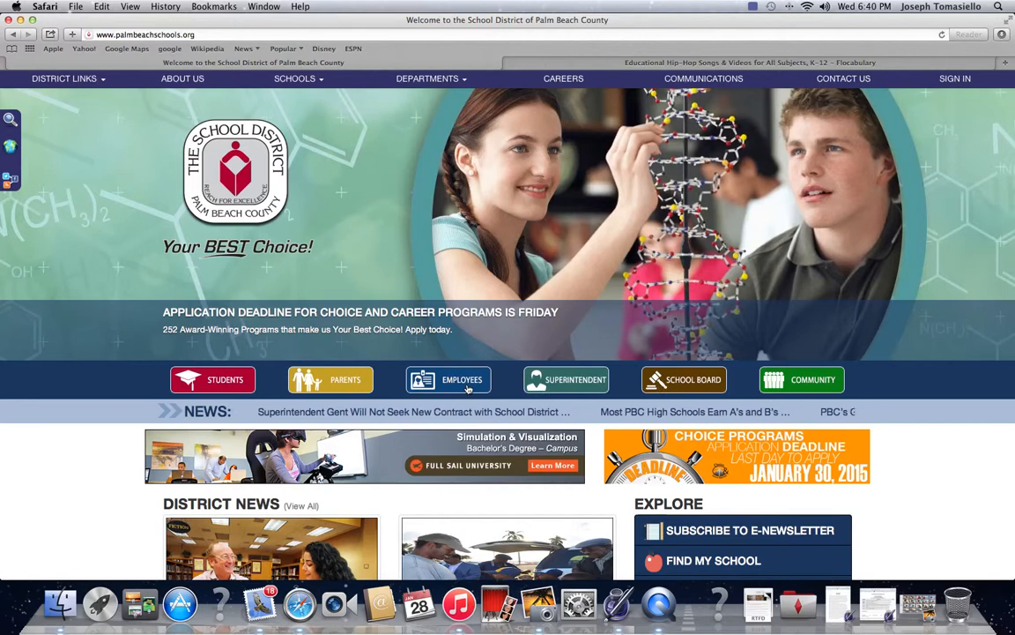
{"action": "left_click", "coordinate": [462, 380]}
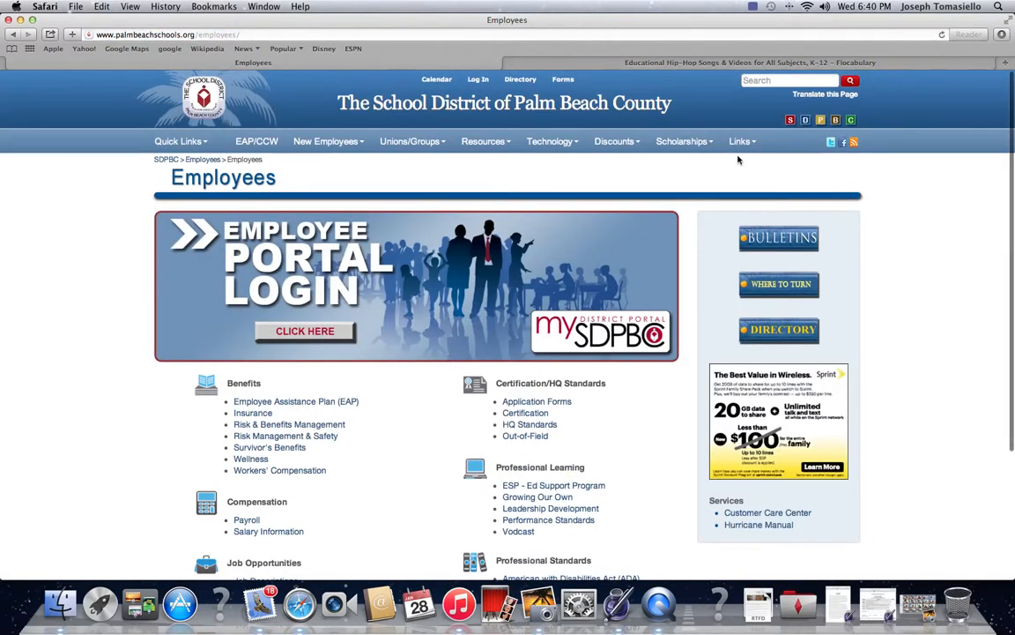
{"action": "left_click", "coordinate": [478, 79]}
{"action": "mouse_move", "coordinate": [111, 115]}
{"action": "left_mouse_down"}
{"action": "mouse_move", "coordinate": [91, 53]}
{"action": "mouse_move", "coordinate": [74, 43]}
{"action": "left_mouse_up"}
{"action": "left_click", "coordinate": [789, 373]}
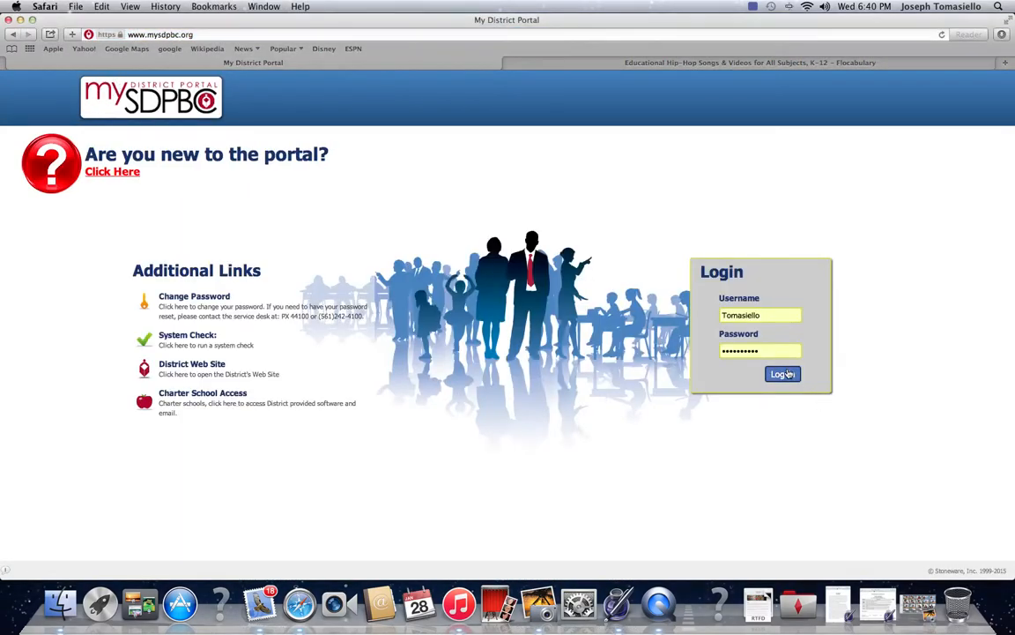
{"action": "left_click", "coordinate": [784, 375]}
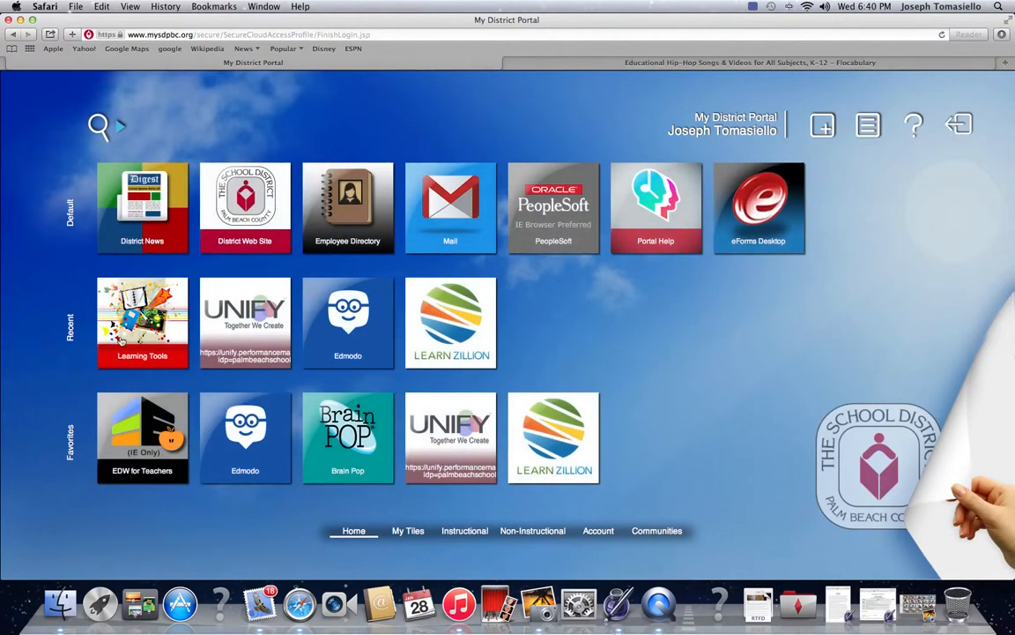
Step: Open Discovery Education from the portal's Learning Tools and sign in with the saved credentials
{"action": "left_click", "coordinate": [145, 306]}
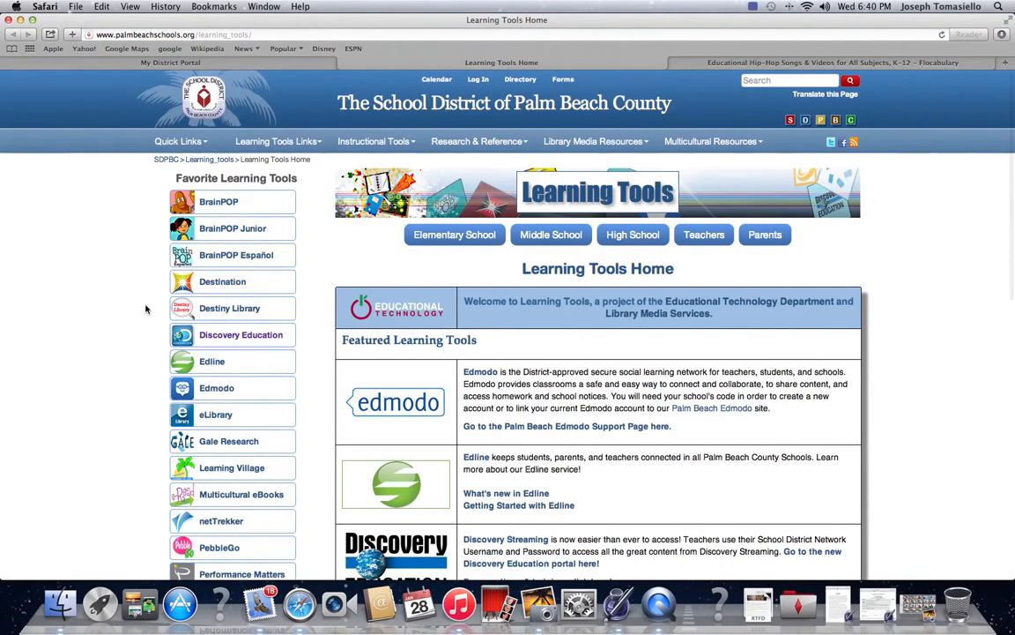
{"action": "left_click", "coordinate": [242, 342]}
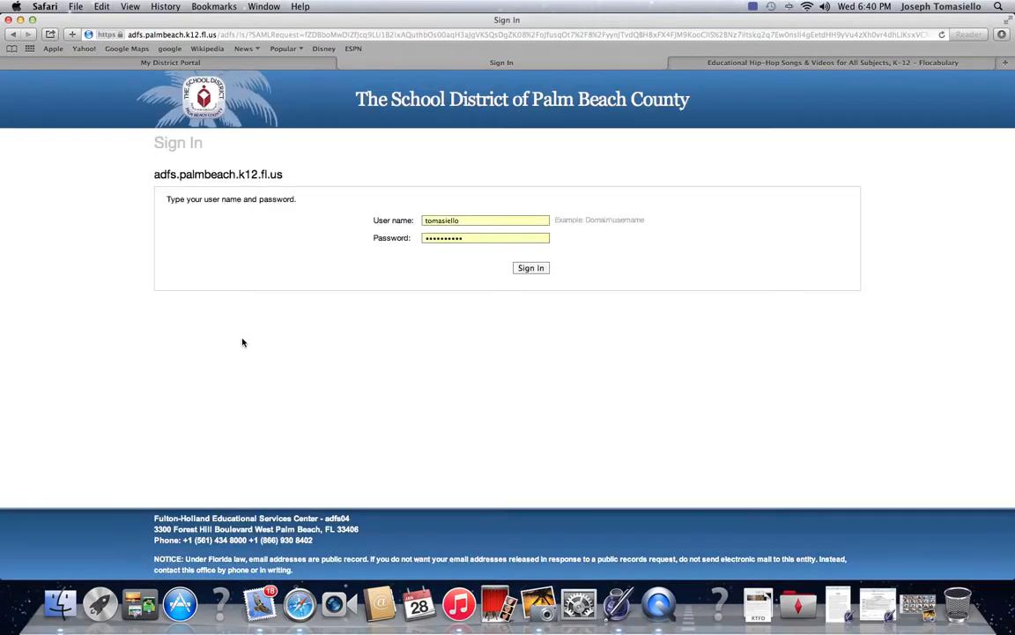
{"action": "left_click", "coordinate": [531, 270]}
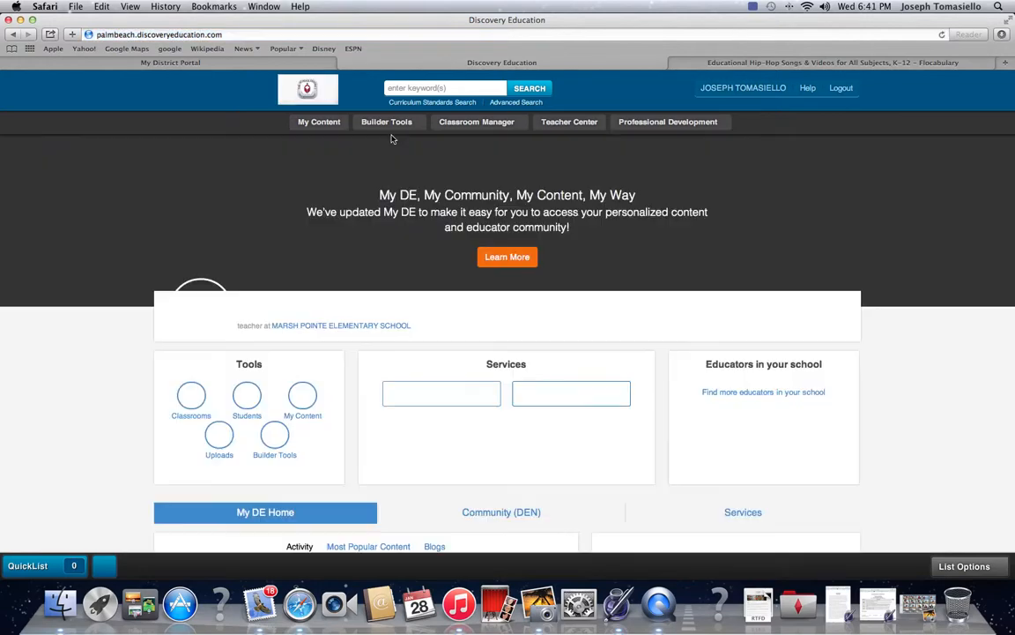
Step: Open Board Builder and start a new board with the History theme
{"action": "mouse_move", "coordinate": [394, 129]}
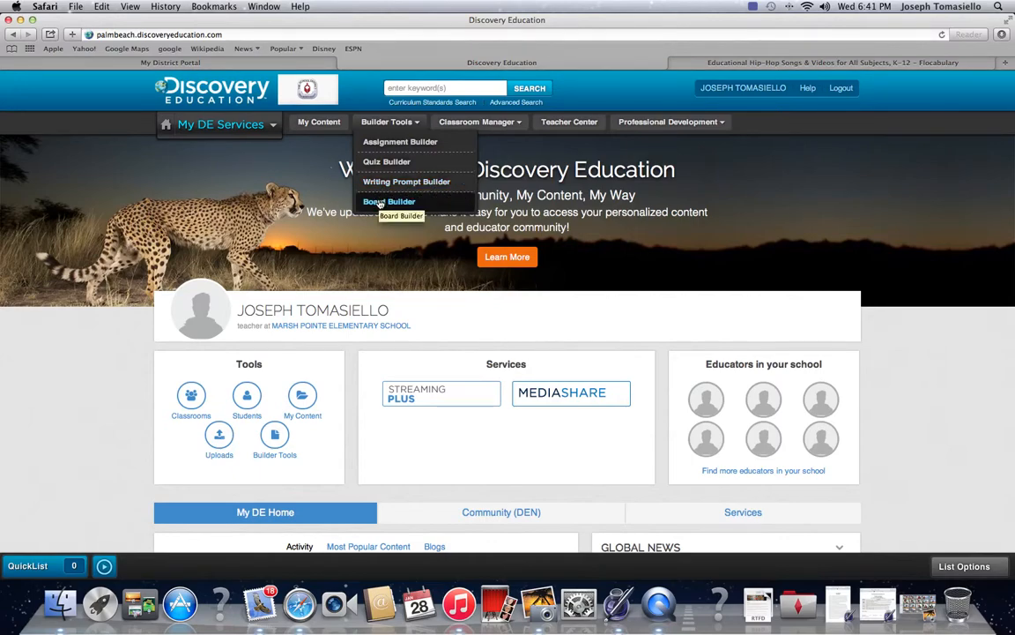
{"action": "left_click", "coordinate": [377, 202]}
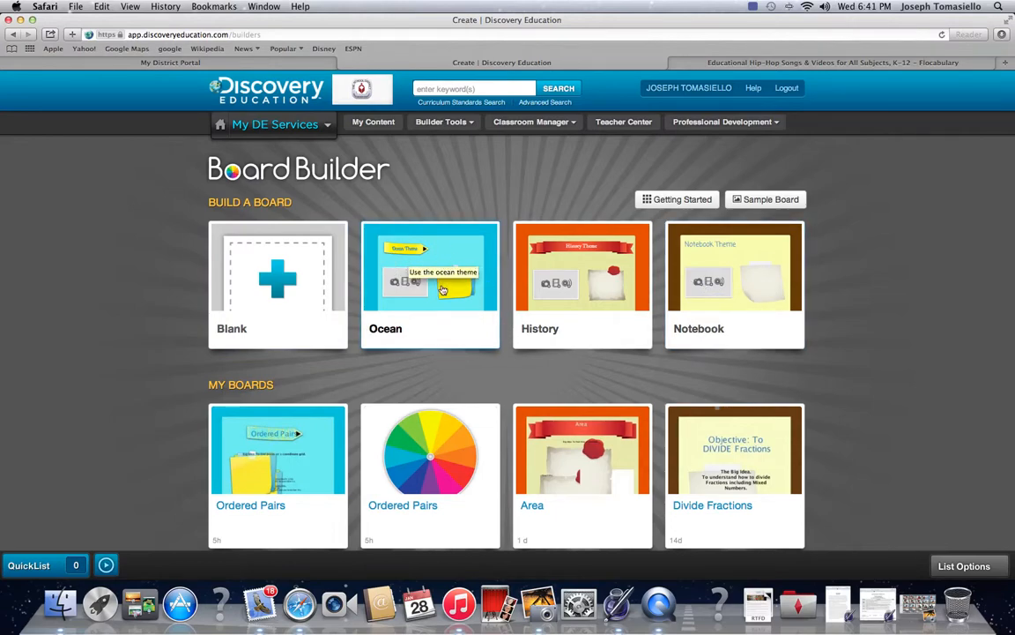
{"action": "left_click", "coordinate": [581, 262]}
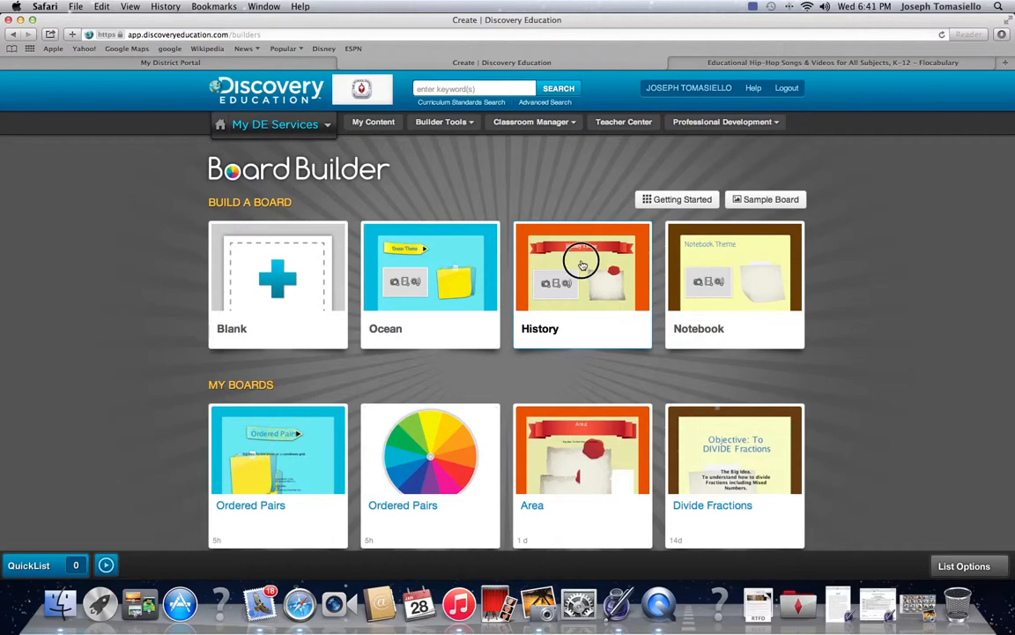
Step: Title the new board "area" and describe it as "area lesson 1.0"
{"action": "left_click", "coordinate": [494, 288]}
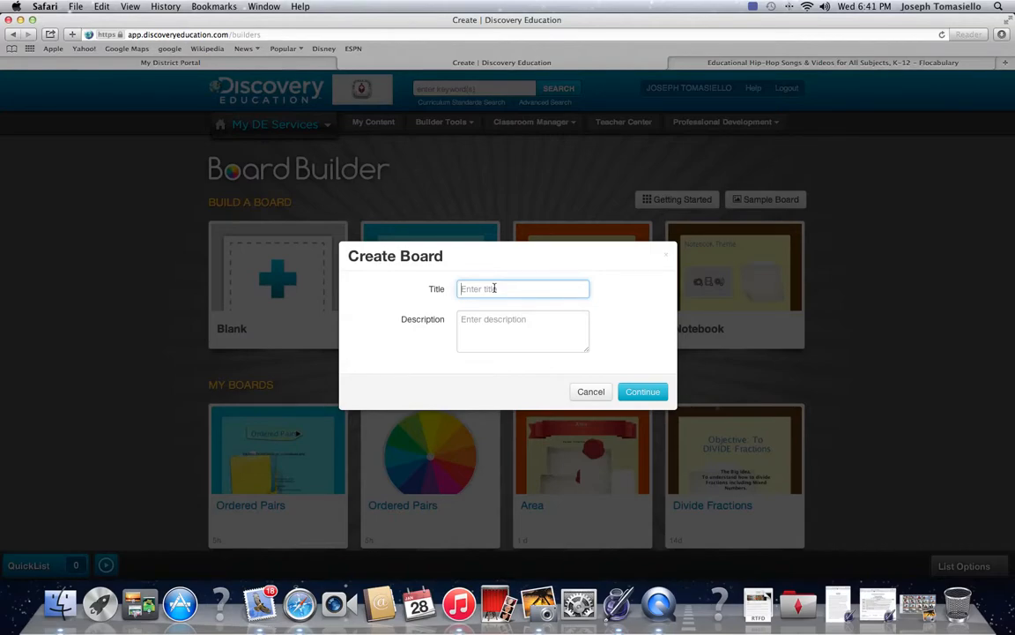
{"action": "type", "text": "area"}
{"action": "left_click", "coordinate": [496, 325]}
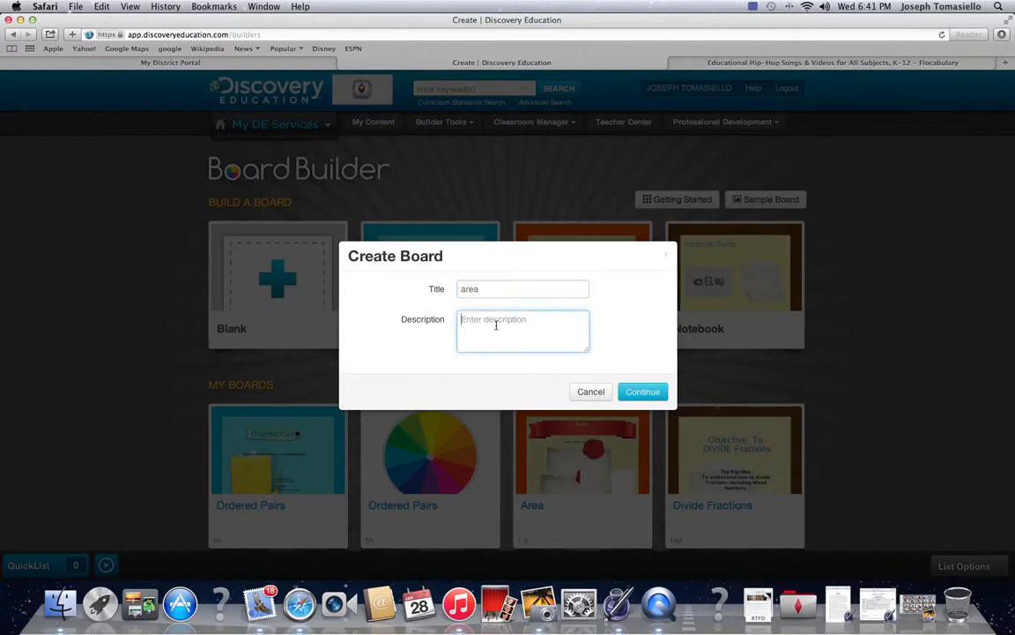
{"action": "type", "text": "area lesson 1.0"}
{"action": "left_click", "coordinate": [642, 392]}
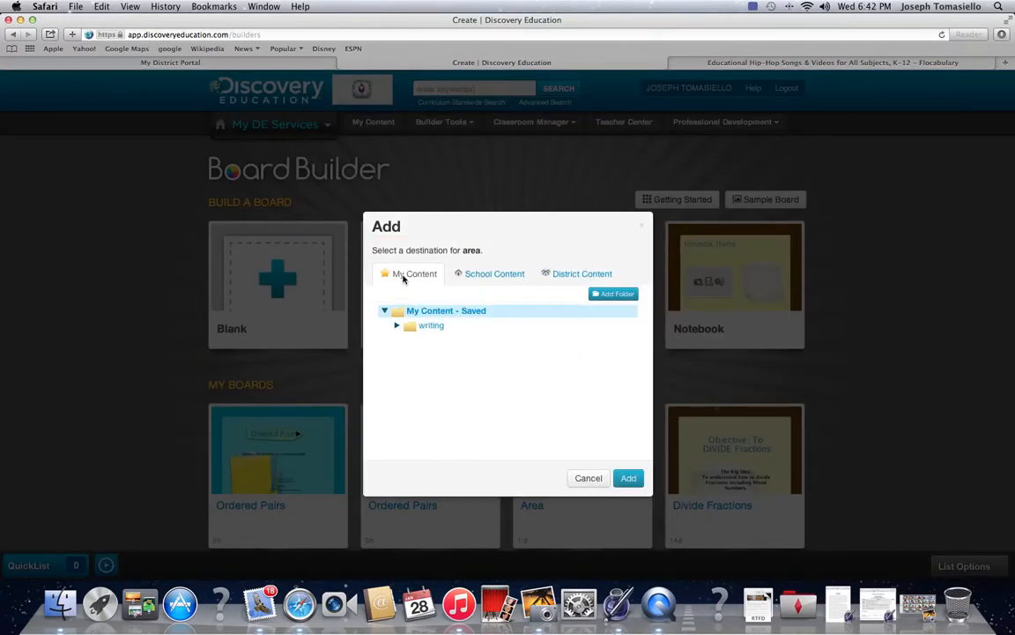
Step: Add the board to My Content - Saved and set its headline to "Area"
{"action": "left_click", "coordinate": [628, 478]}
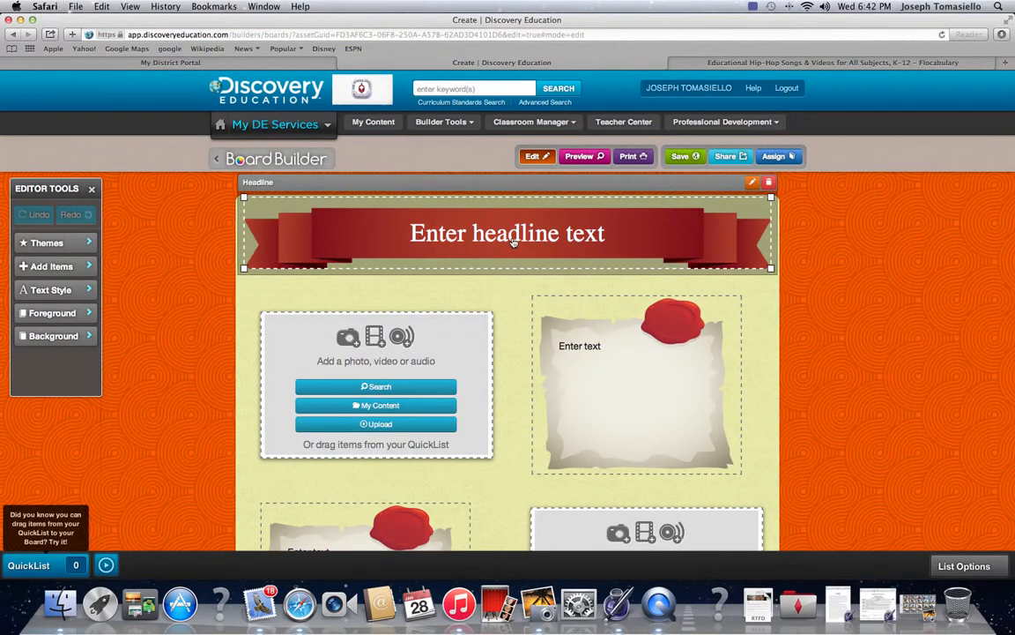
{"action": "left_click", "coordinate": [511, 237]}
{"action": "type", "text": "Area"}
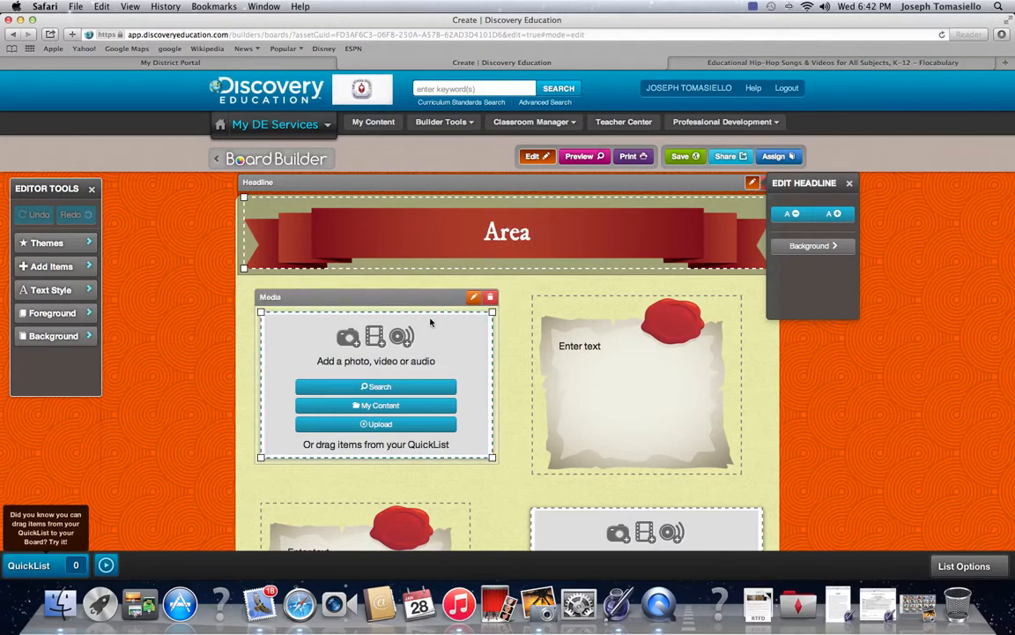
Step: Delete both media placeholders, the attachment placeholder and the text box beside the attachment from the board
{"action": "left_click", "coordinate": [490, 296]}
{"action": "scroll", "coordinate": [597, 391], "scroll_direction": "down", "scroll_amount": 3}
{"action": "scroll", "coordinate": [597, 391], "scroll_direction": "down", "scroll_amount": 2}
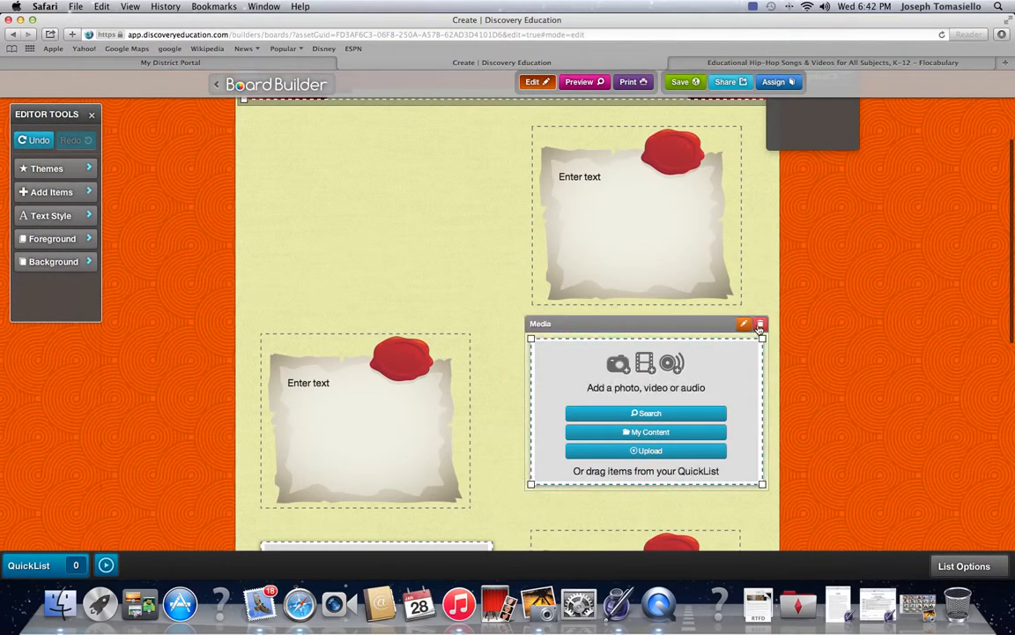
{"action": "left_click", "coordinate": [757, 323]}
{"action": "scroll", "coordinate": [483, 397], "scroll_direction": "down", "scroll_amount": 1}
{"action": "scroll", "coordinate": [483, 396], "scroll_direction": "down", "scroll_amount": 3}
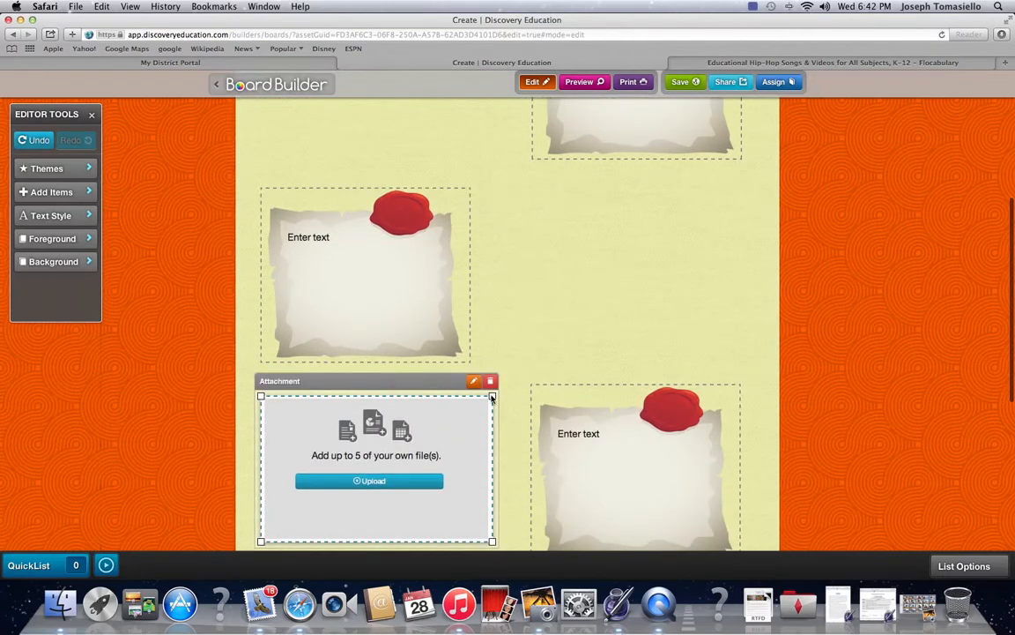
{"action": "left_click", "coordinate": [487, 378]}
{"action": "left_click", "coordinate": [737, 370]}
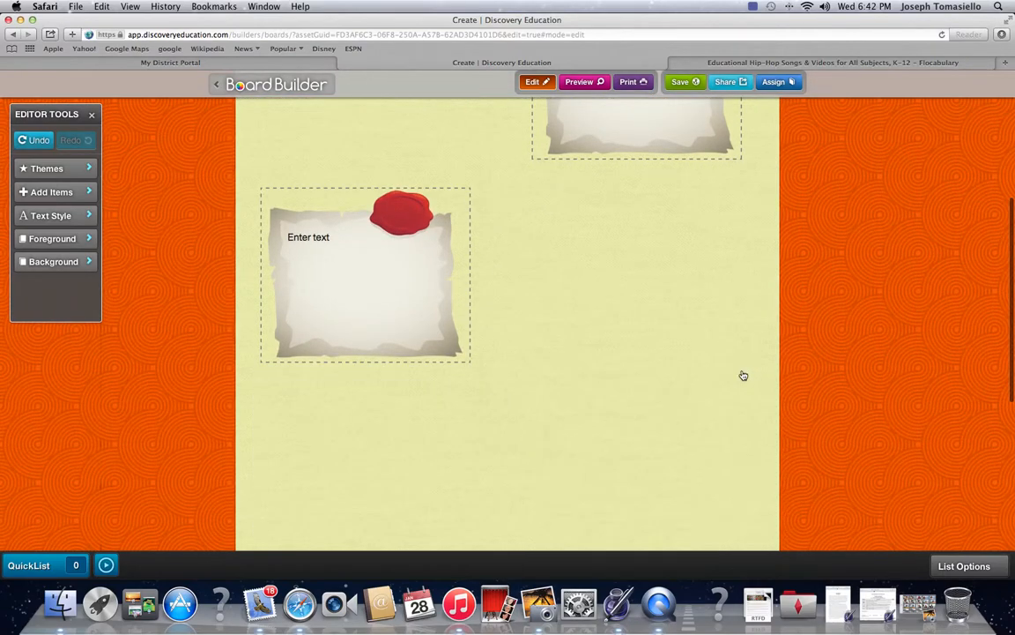
Step: Look over the cleared board and open the background style choices for the headline
{"action": "scroll", "coordinate": [542, 426], "scroll_direction": "down", "scroll_amount": 5}
{"action": "scroll", "coordinate": [476, 216], "scroll_direction": "up", "scroll_amount": 10}
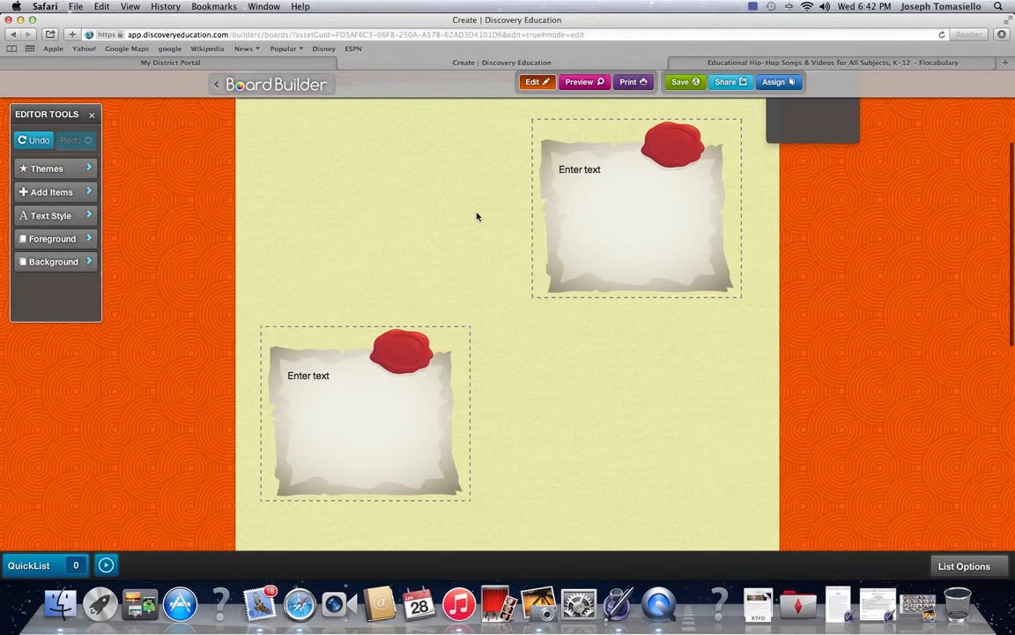
{"action": "scroll", "coordinate": [476, 215], "scroll_direction": "down", "scroll_amount": 2}
{"action": "scroll", "coordinate": [473, 190], "scroll_direction": "up", "scroll_amount": 3}
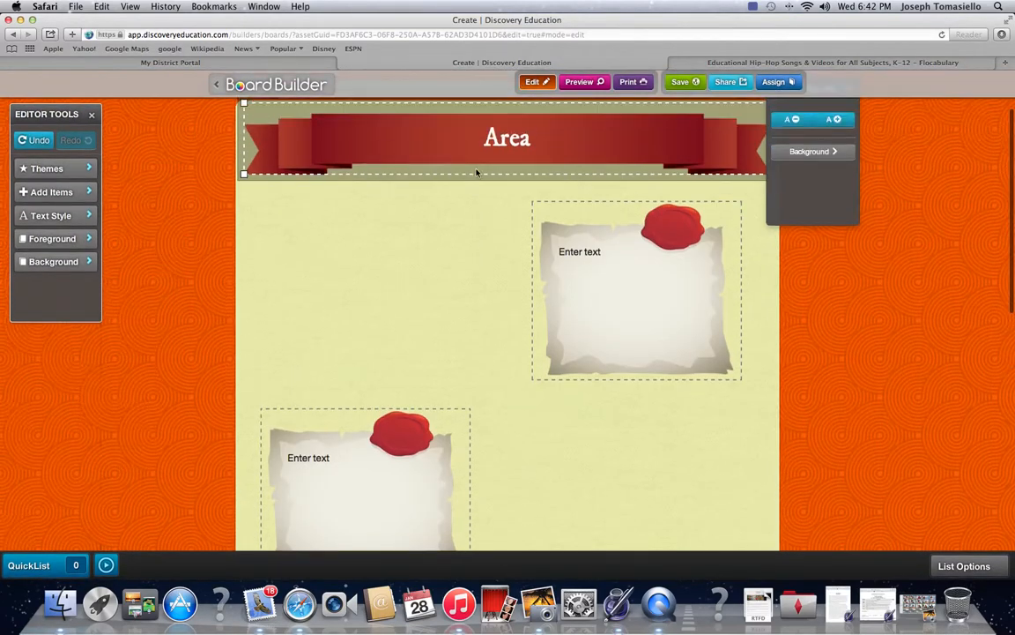
{"action": "left_click", "coordinate": [838, 184]}
{"action": "left_click", "coordinate": [843, 188]}
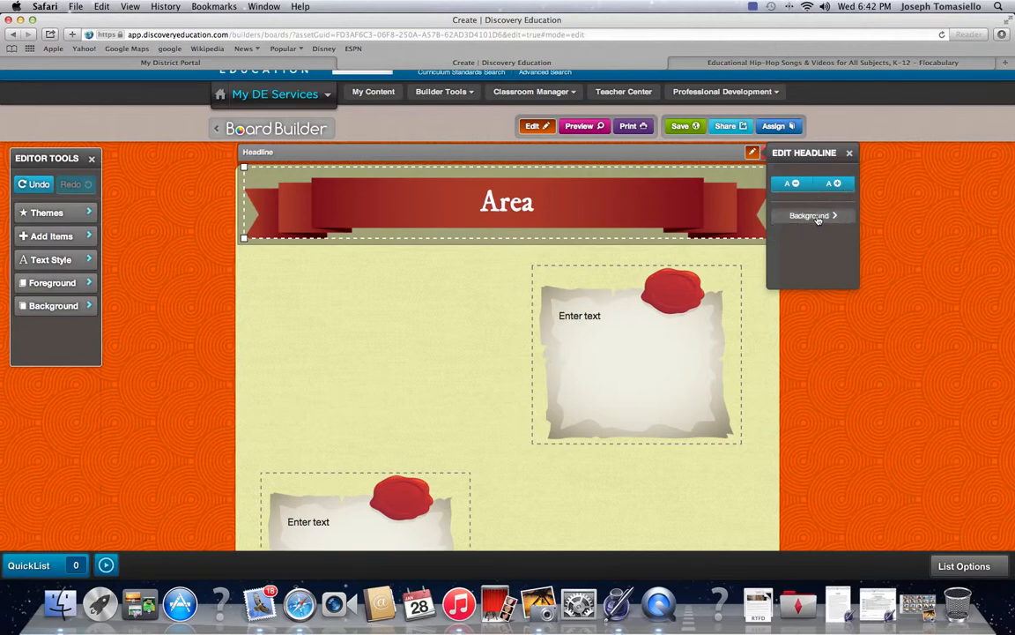
{"action": "left_click", "coordinate": [819, 217]}
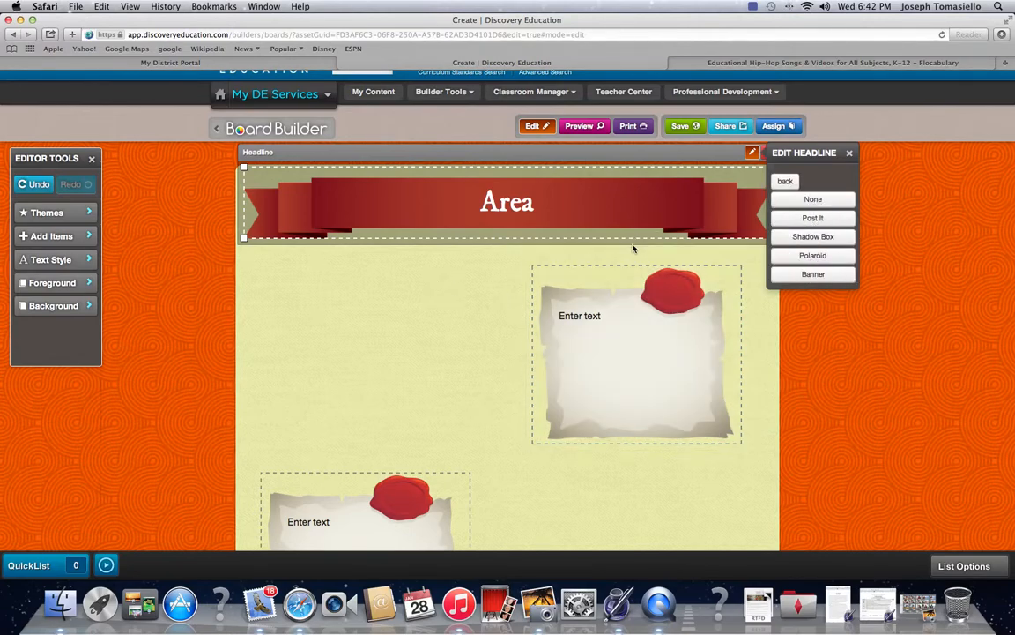
Step: Move the upper text box to the middle beneath the headline and enter "Big Idea: Students will learn how to calculate AREA"
{"action": "left_click_drag", "start_coordinate": [635, 252], "coordinate": [491, 262]}
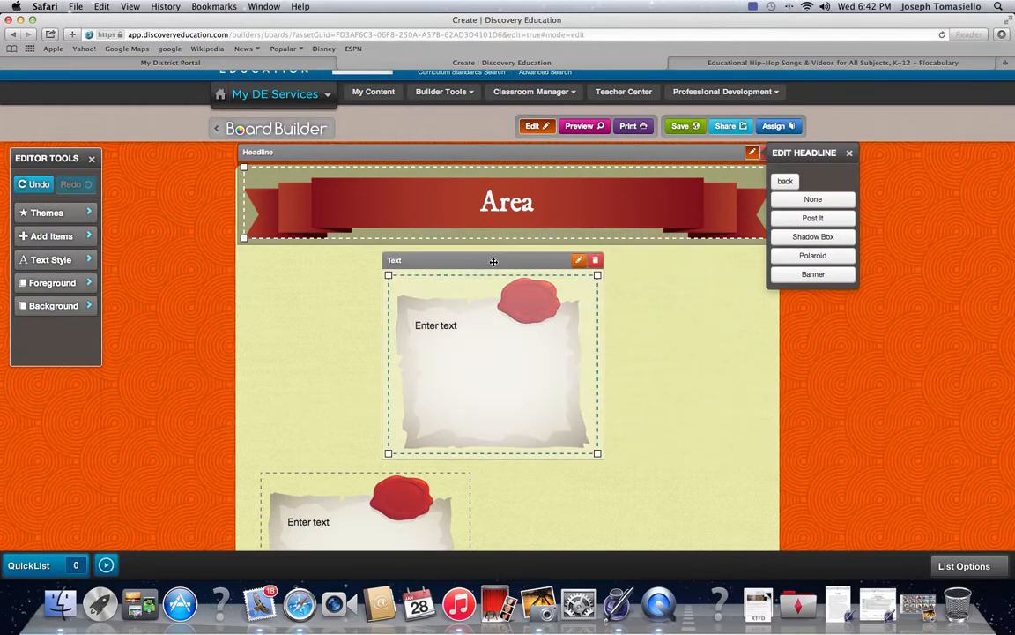
{"action": "left_click", "coordinate": [444, 338]}
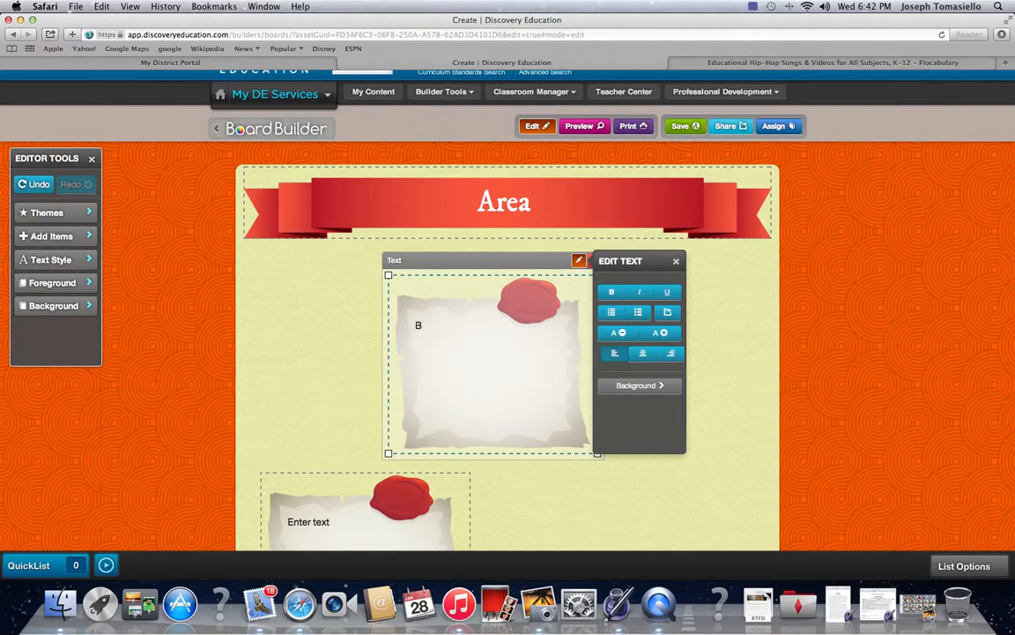
{"action": "type", "text": "Big Idea:"}
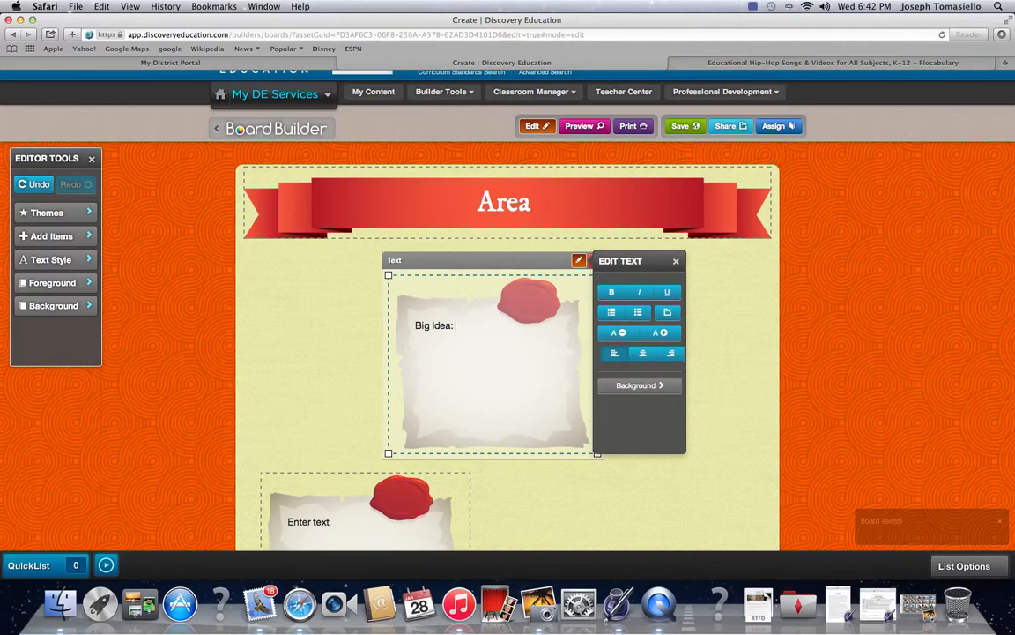
{"action": "type", "text": "Students will learn how to calculate AREA"}
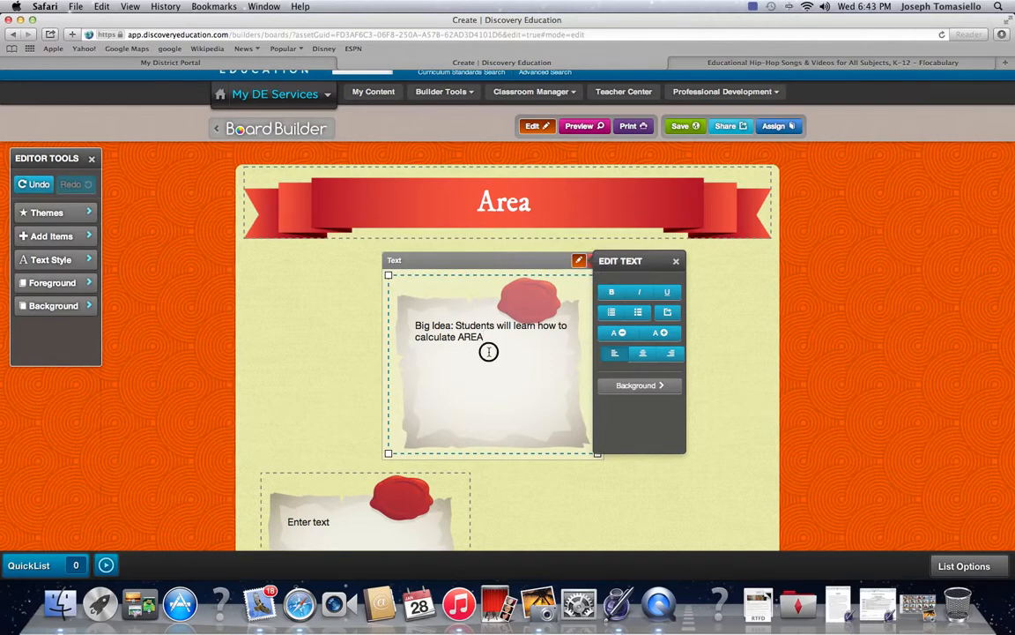
Step: Make the Big Idea sentence bold and center it in its text box
{"action": "left_click_drag", "start_coordinate": [484, 351], "coordinate": [432, 320]}
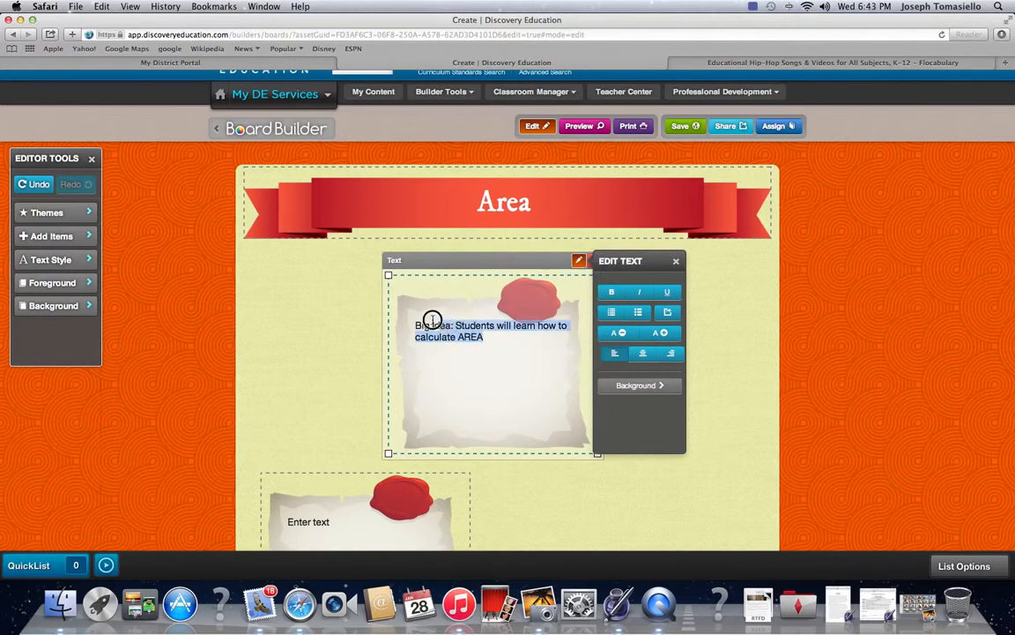
{"action": "left_click", "coordinate": [614, 293]}
{"action": "left_click", "coordinate": [643, 354]}
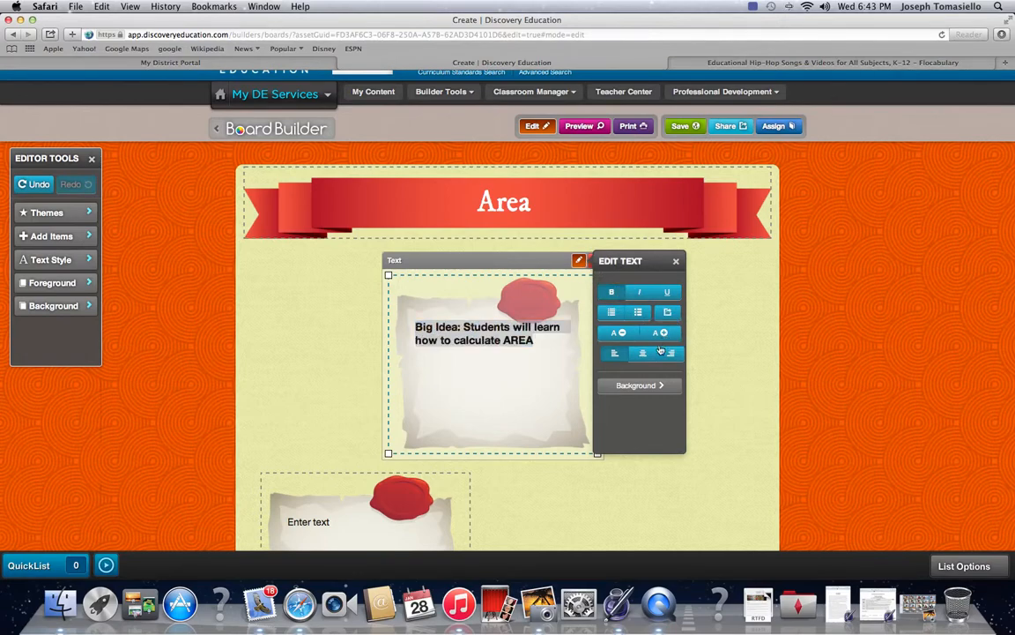
{"action": "left_click", "coordinate": [676, 262]}
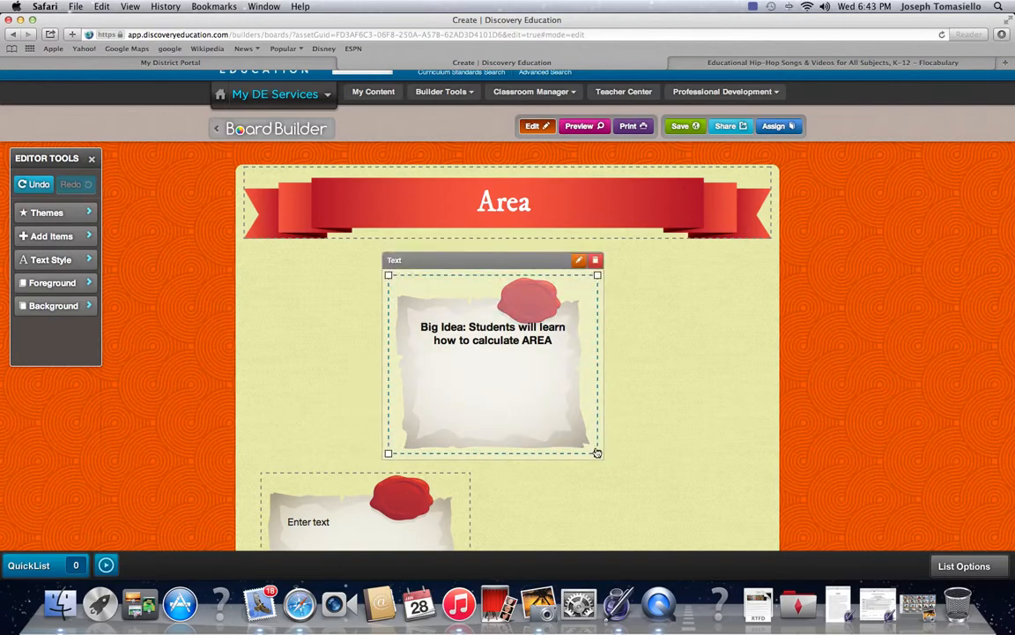
Step: Resize the Big Idea text box into a wide, shallow strip so the sentence fits on one line
{"action": "left_click_drag", "start_coordinate": [598, 454], "coordinate": [594, 342]}
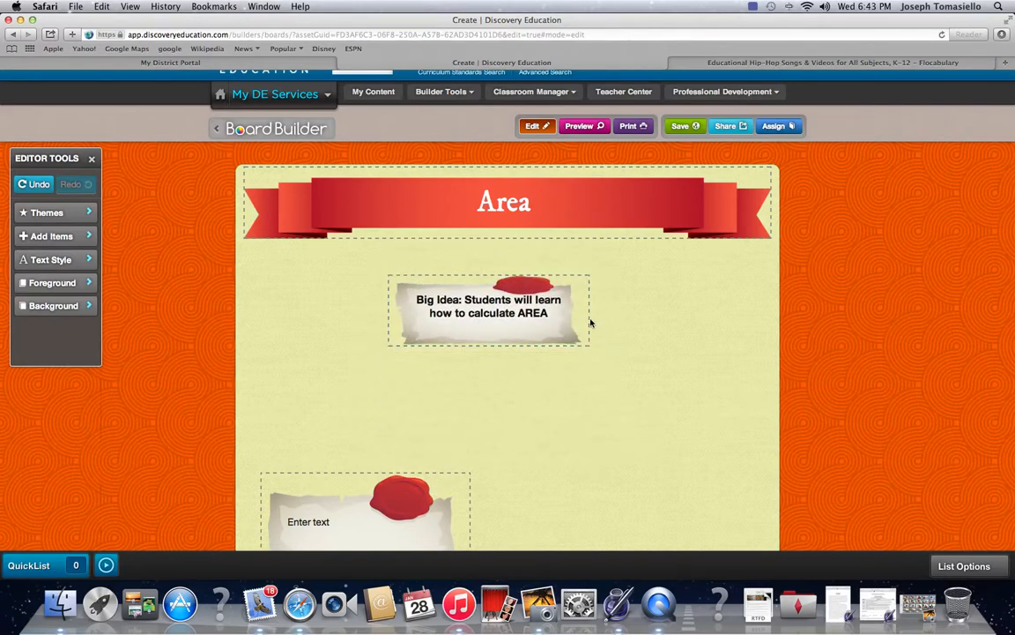
{"action": "left_click_drag", "start_coordinate": [589, 345], "coordinate": [691, 340]}
{"action": "left_click_drag", "start_coordinate": [389, 337], "coordinate": [326, 342]}
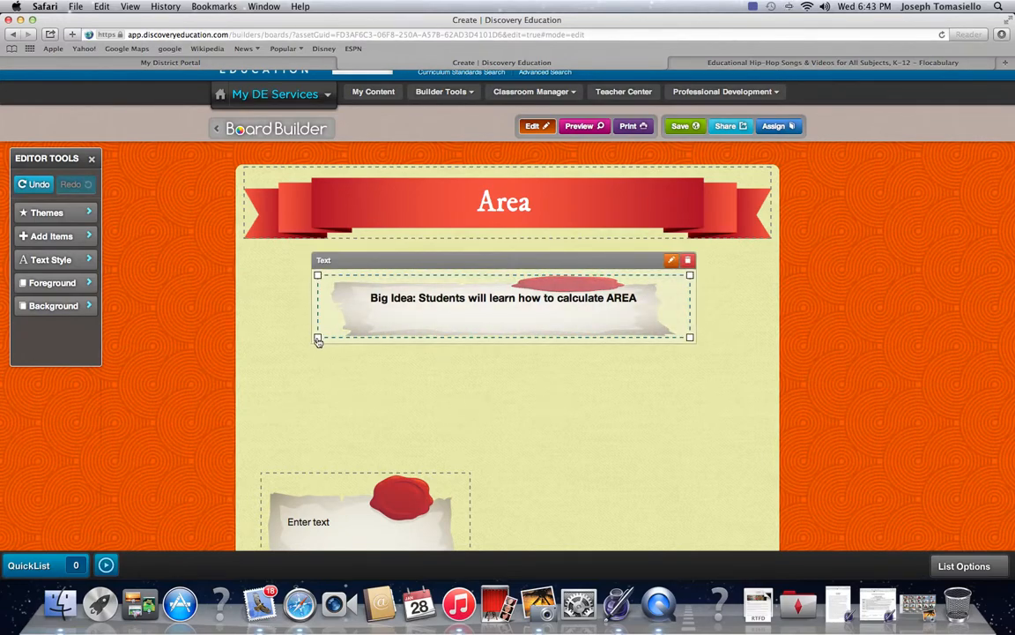
{"action": "left_click_drag", "start_coordinate": [317, 341], "coordinate": [318, 368]}
Step: Reposition the Editor Tools panel next to the board and move the remaining text box beneath the Big Idea box
{"action": "mouse_move", "coordinate": [333, 491]}
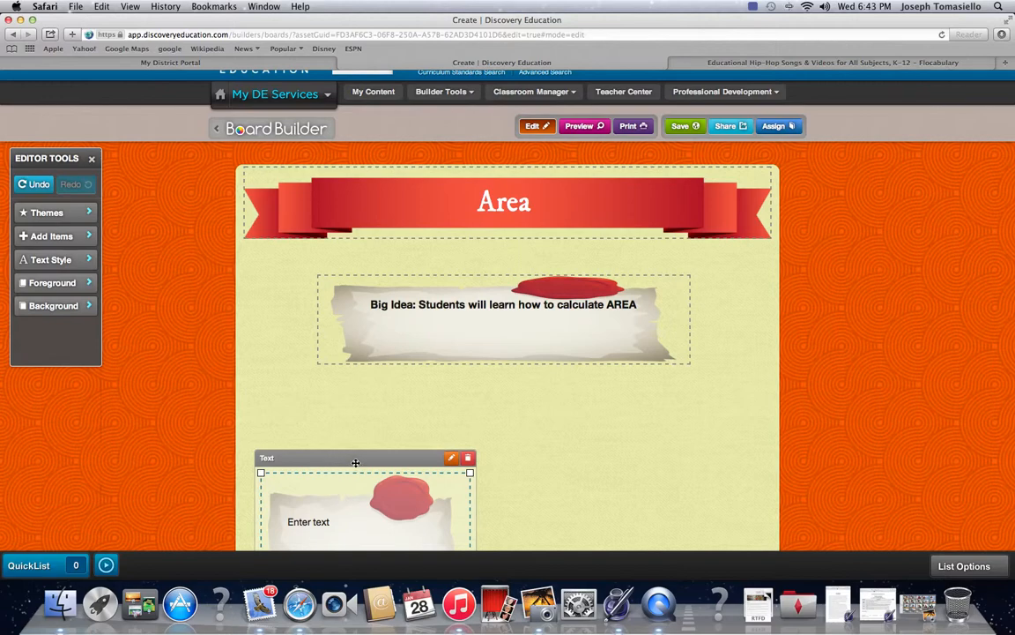
{"action": "left_click_drag", "start_coordinate": [355, 463], "coordinate": [370, 482]}
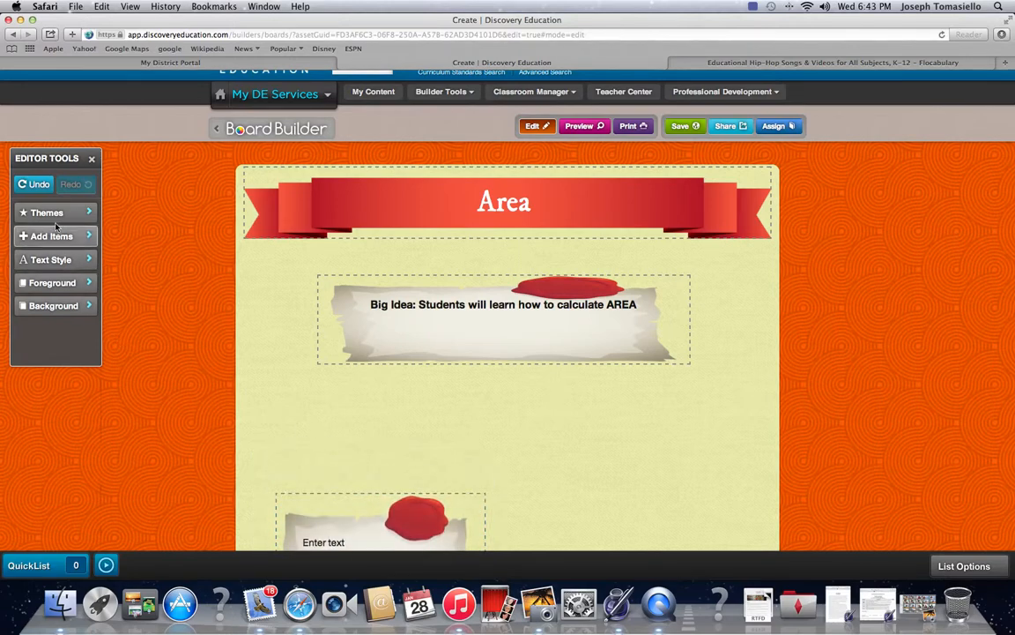
{"action": "left_click_drag", "start_coordinate": [159, 231], "coordinate": [162, 241]}
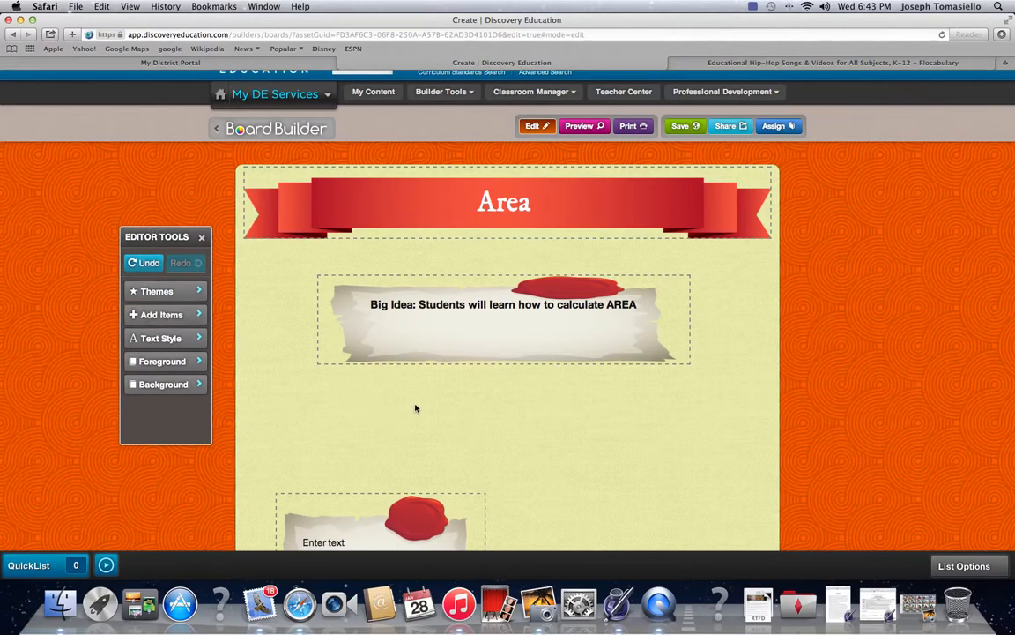
{"action": "mouse_move", "coordinate": [361, 510]}
{"action": "left_click_drag", "start_coordinate": [372, 481], "coordinate": [508, 393]}
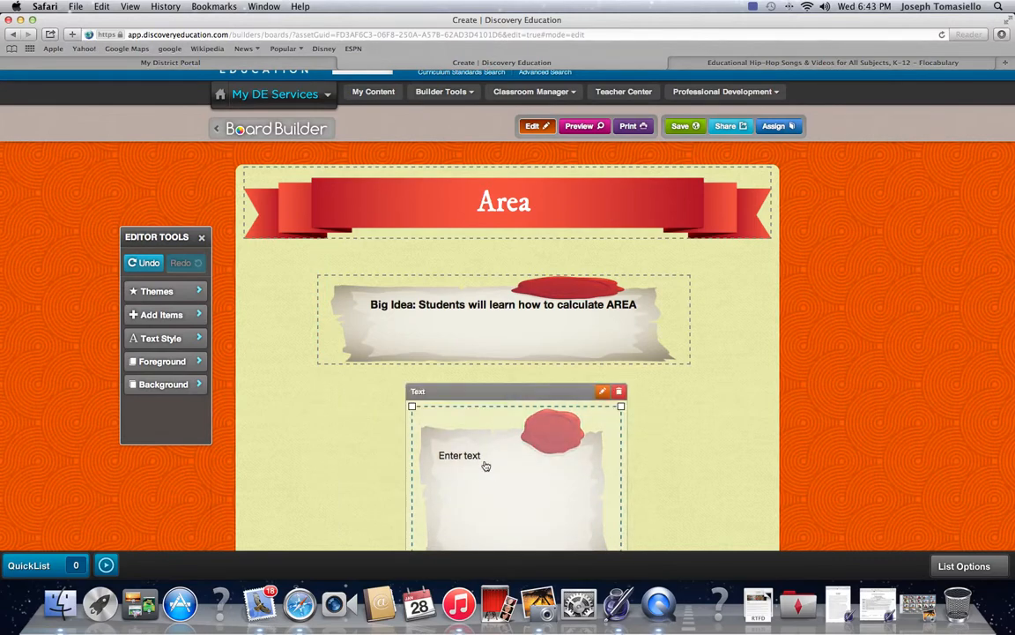
Step: Enter "Area:" in the text box beneath the Big Idea box and finish editing it
{"action": "left_click", "coordinate": [486, 466]}
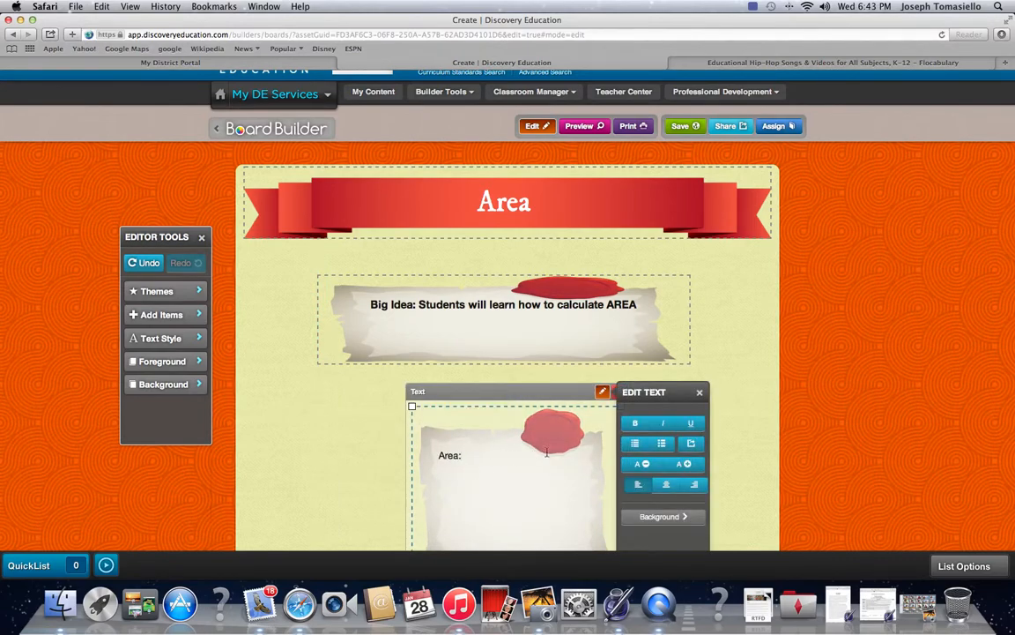
{"action": "left_click", "coordinate": [699, 393]}
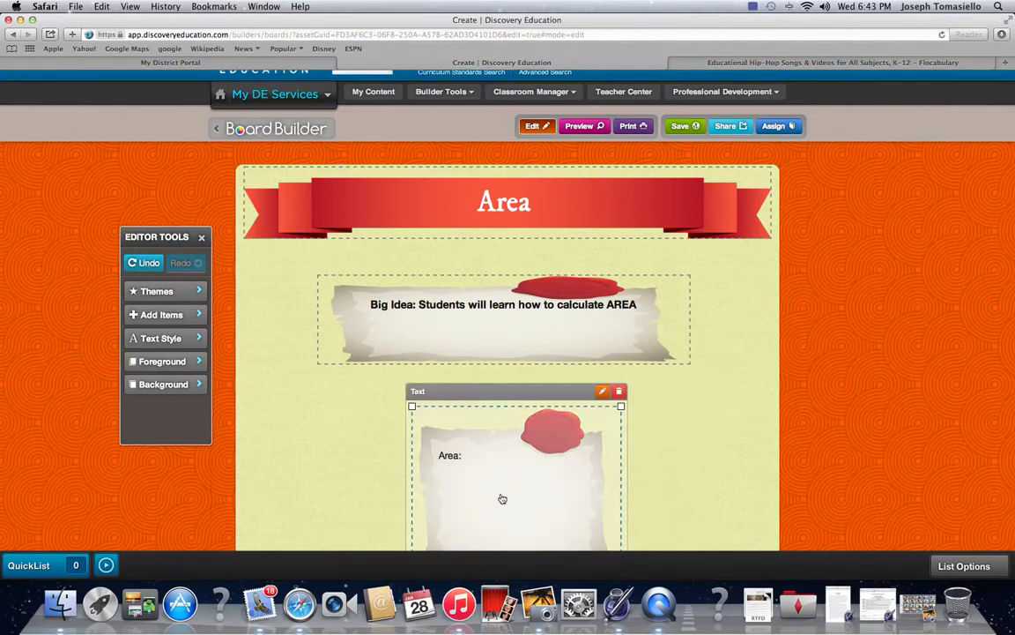
{"action": "scroll", "coordinate": [503, 499], "scroll_direction": "down", "scroll_amount": 4}
{"action": "left_click", "coordinate": [562, 451]}
{"action": "left_click", "coordinate": [433, 186]}
{"action": "left_click", "coordinate": [497, 437]}
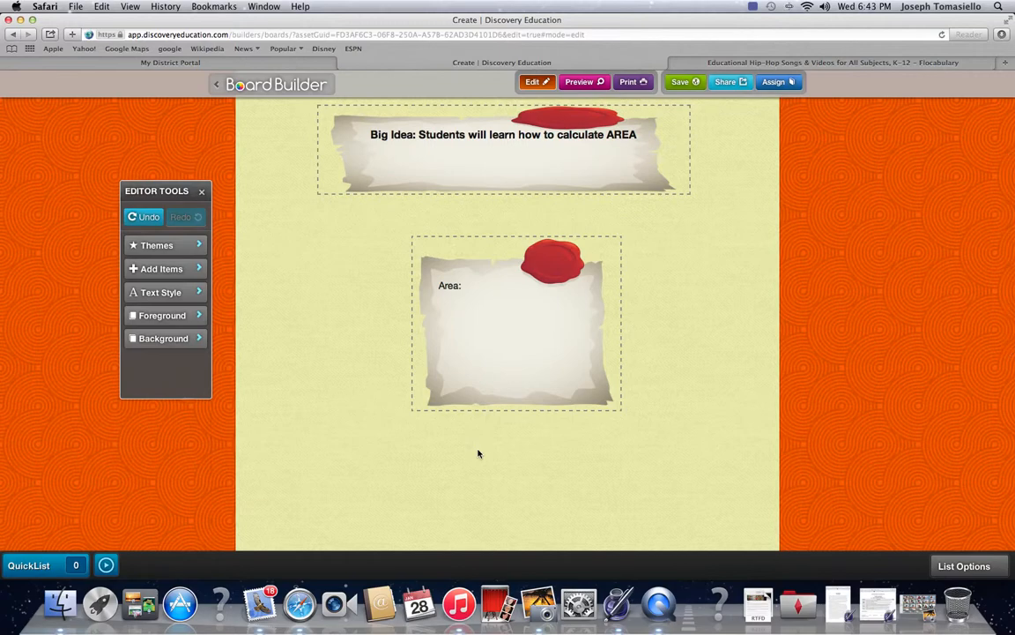
{"action": "left_click", "coordinate": [471, 314]}
{"action": "left_click", "coordinate": [435, 442]}
Step: Add another text box to the board and enter "Small Idea" in it
{"action": "left_click", "coordinate": [167, 268]}
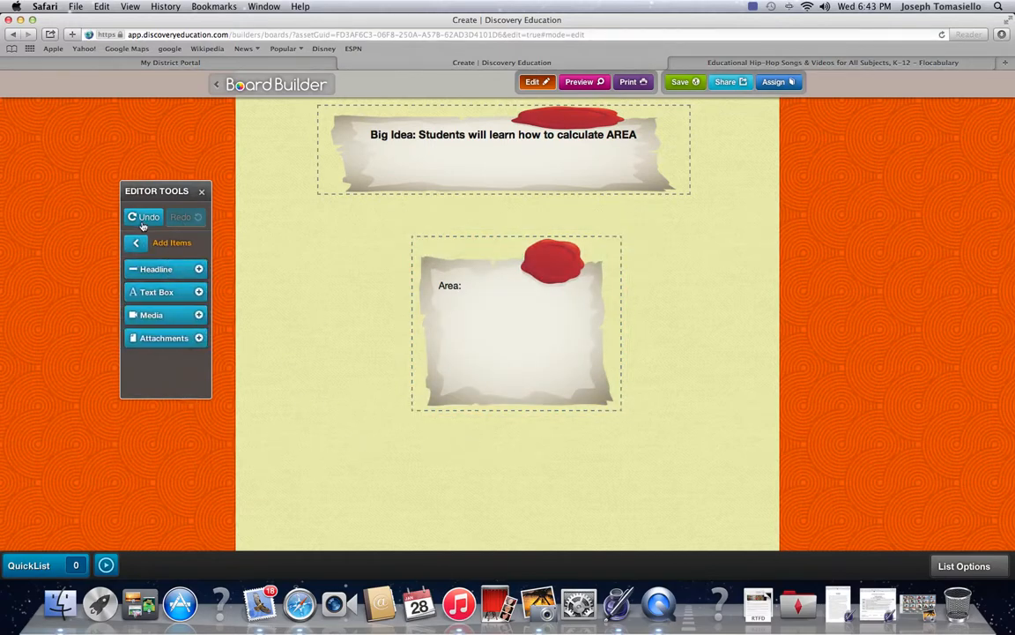
{"action": "left_click", "coordinate": [157, 292]}
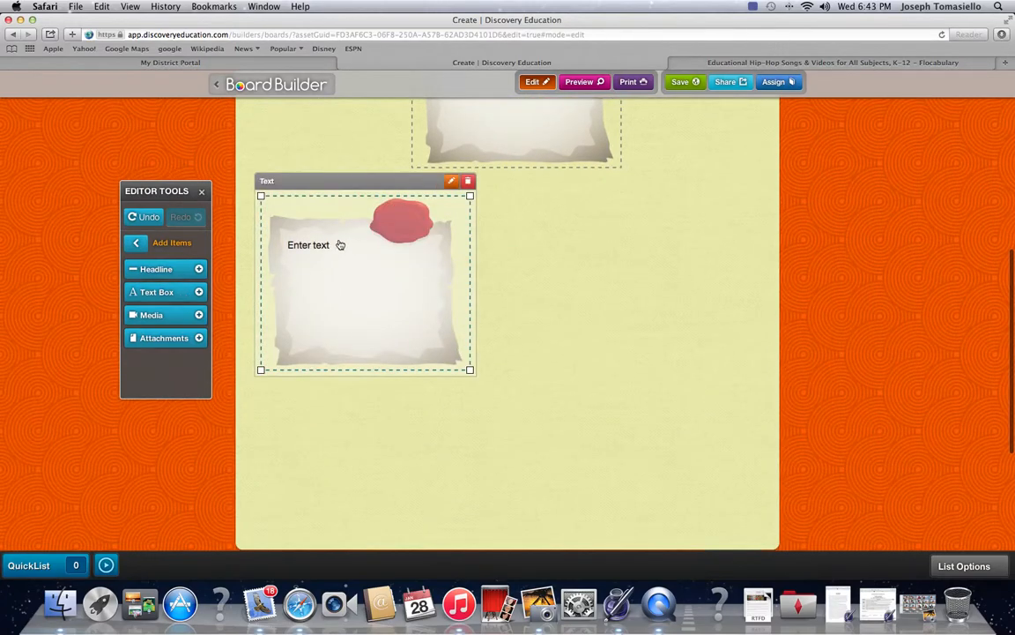
{"action": "left_click", "coordinate": [335, 249]}
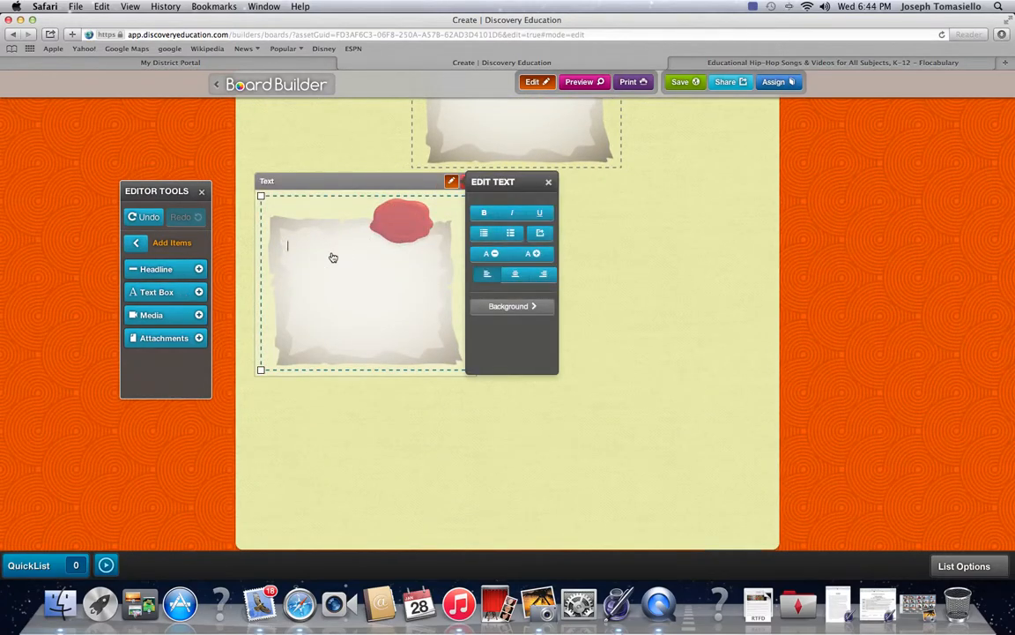
{"action": "type", "text": "Small Idea"}
Step: Add a media item to the board and move it beneath the Small Idea text box
{"action": "left_click", "coordinate": [180, 315]}
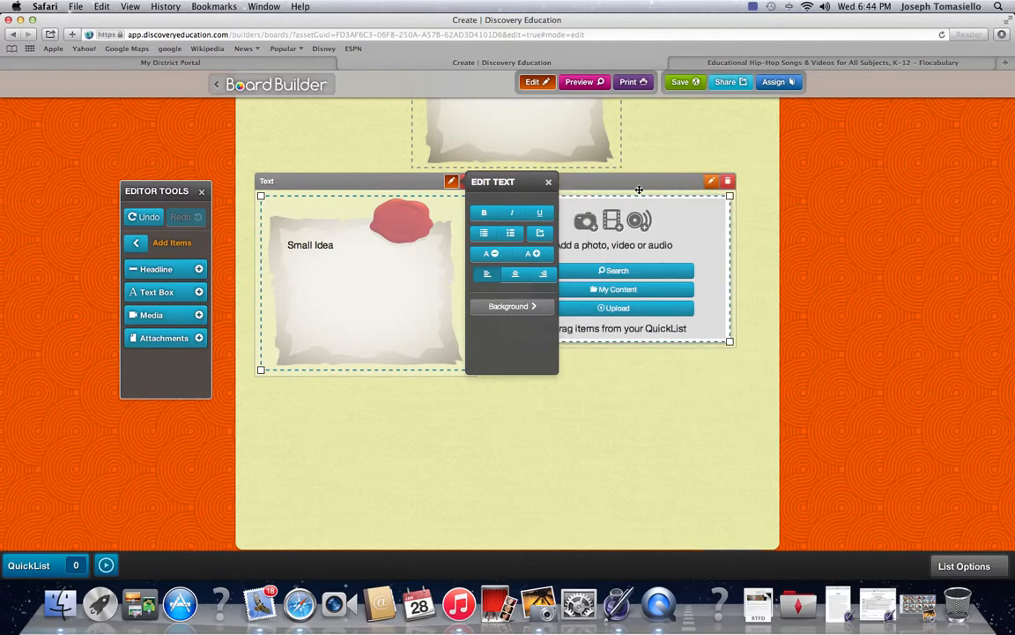
{"action": "left_click_drag", "start_coordinate": [637, 178], "coordinate": [486, 378]}
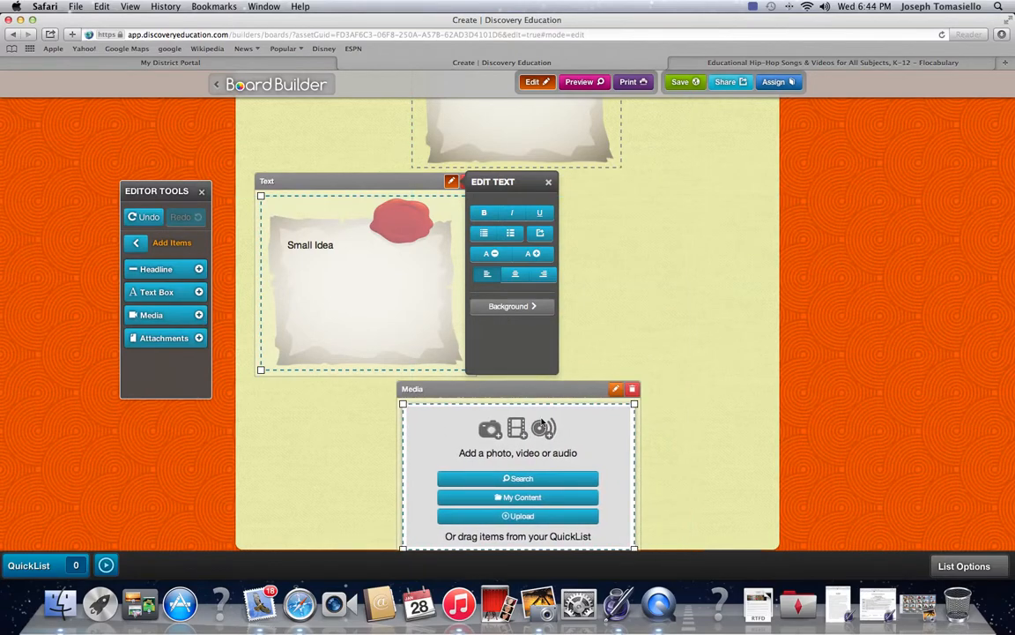
{"action": "scroll", "coordinate": [729, 332], "scroll_direction": "down", "scroll_amount": 1}
{"action": "scroll", "coordinate": [729, 332], "scroll_direction": "down", "scroll_amount": 5}
Step: Search Discovery Education for "area" and insert the video "What Is Area? (Standard Version)" into the media item
{"action": "left_click", "coordinate": [528, 262]}
{"action": "left_click", "coordinate": [447, 211]}
{"action": "type", "text": "area"}
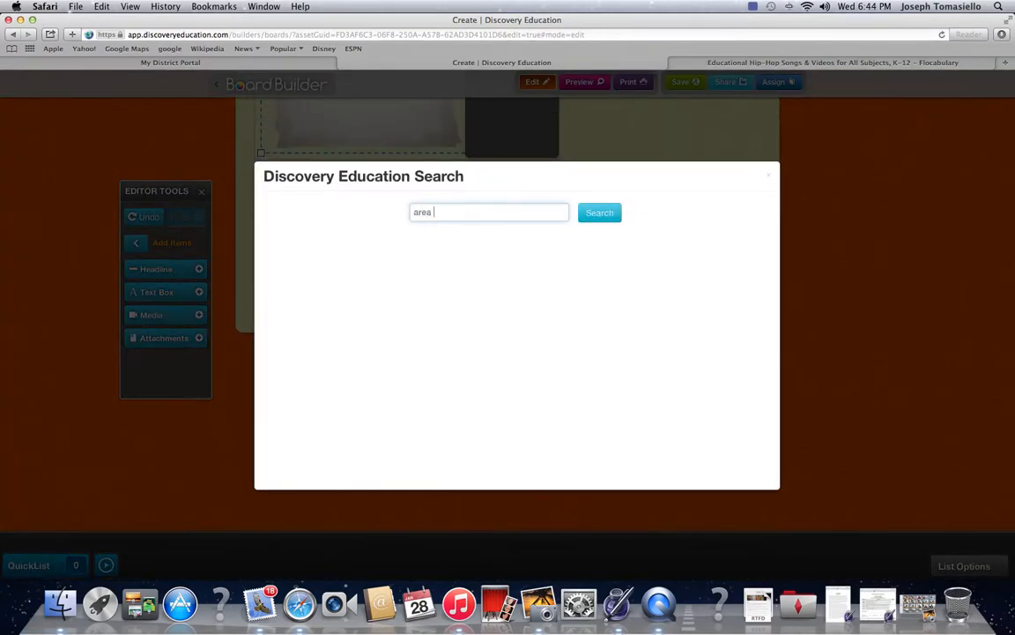
{"action": "left_click", "coordinate": [596, 213]}
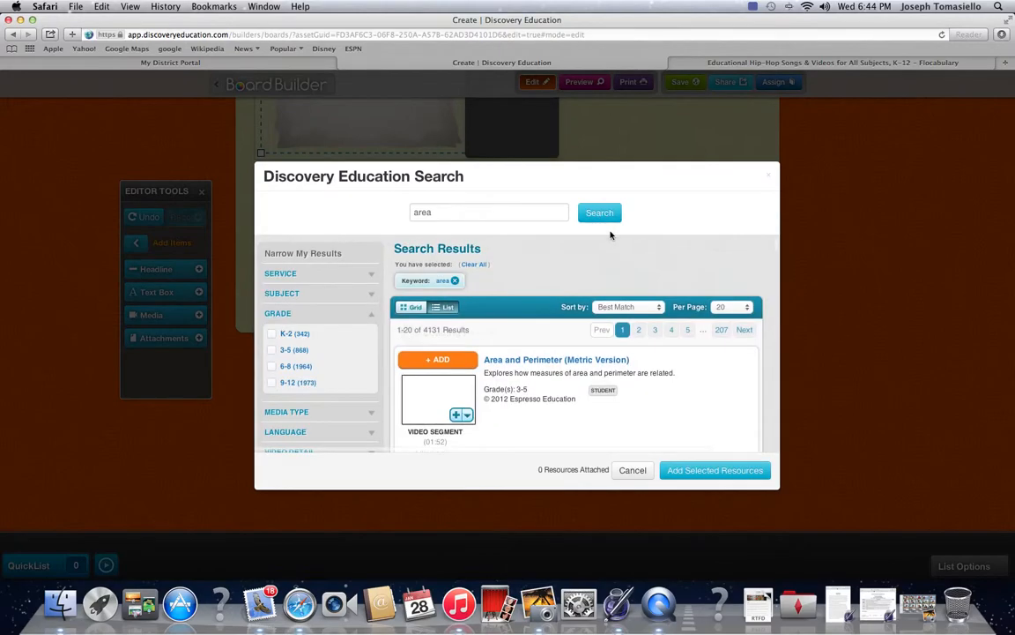
{"action": "scroll", "coordinate": [546, 283], "scroll_direction": "down", "scroll_amount": 5}
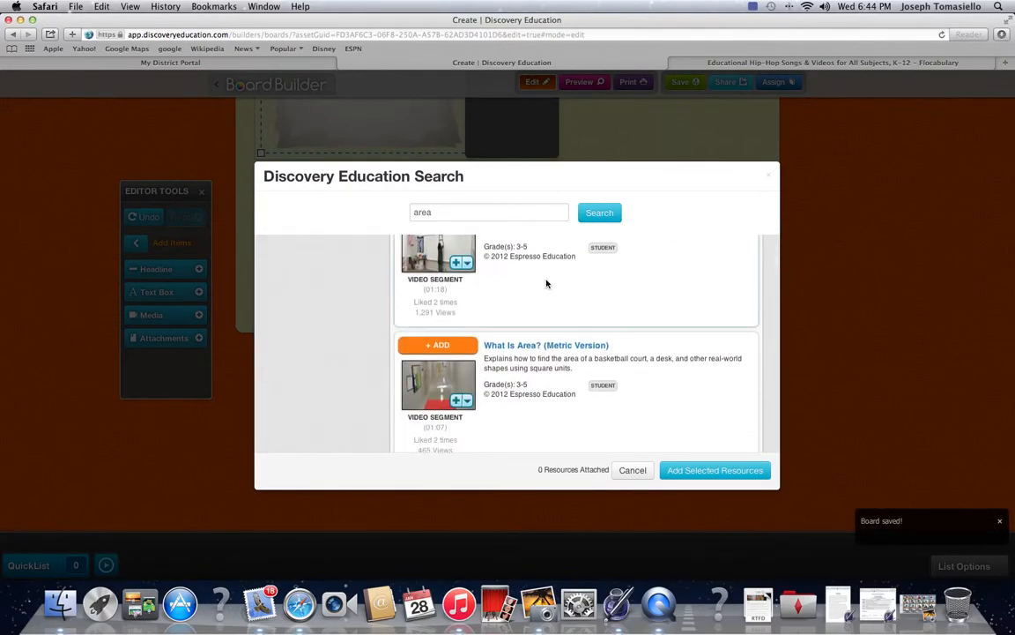
{"action": "scroll", "coordinate": [547, 283], "scroll_direction": "up", "scroll_amount": 2}
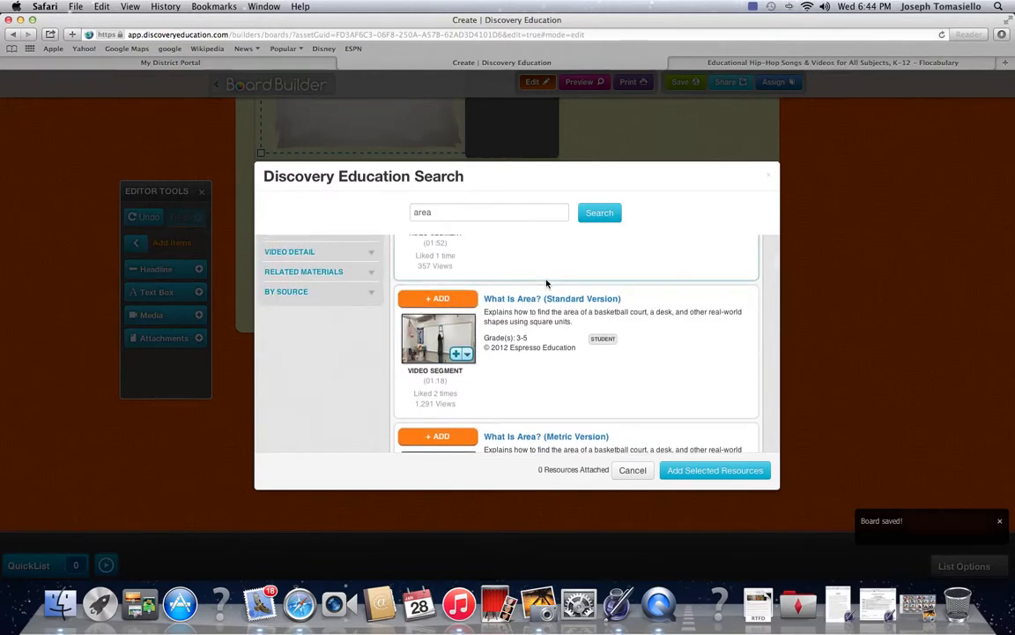
{"action": "left_click", "coordinate": [438, 298]}
{"action": "scroll", "coordinate": [617, 306], "scroll_direction": "down", "scroll_amount": 2}
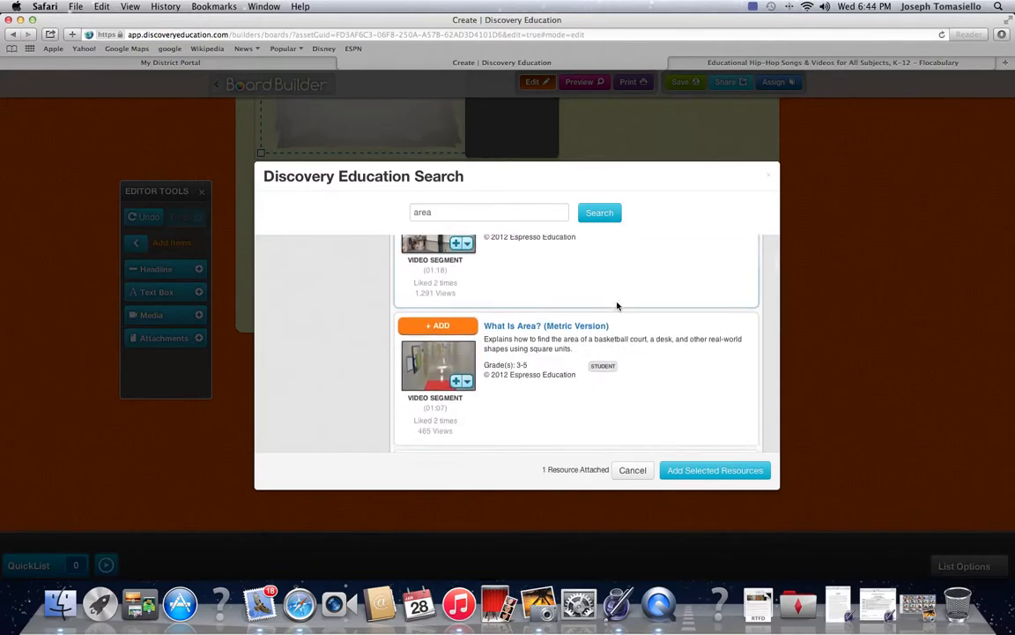
{"action": "left_click", "coordinate": [710, 469]}
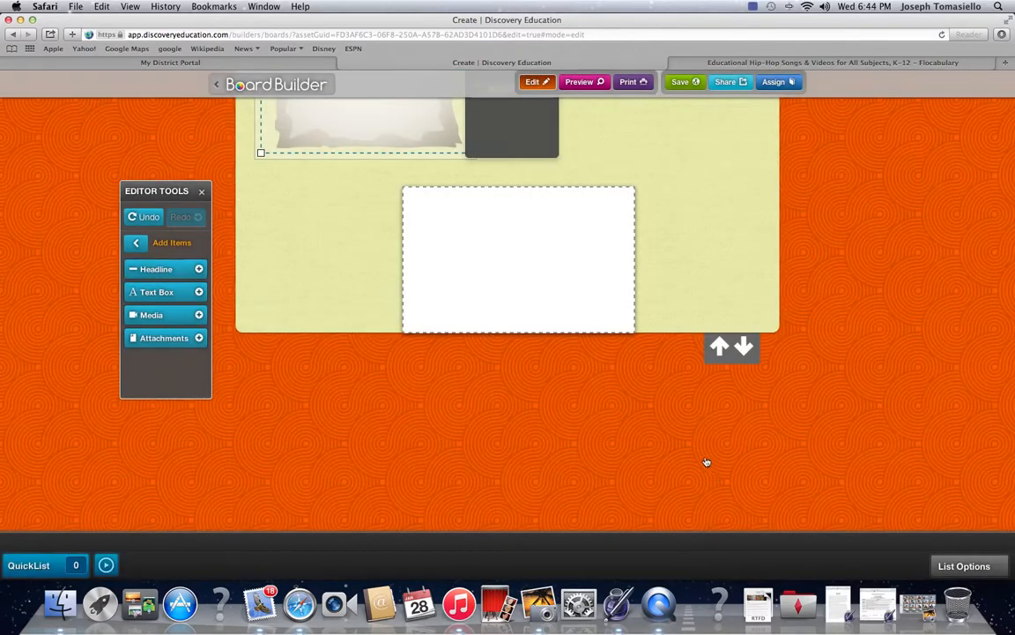
Step: Lengthen the board below the video and enlarge the video from its lower corner
{"action": "left_click", "coordinate": [746, 351]}
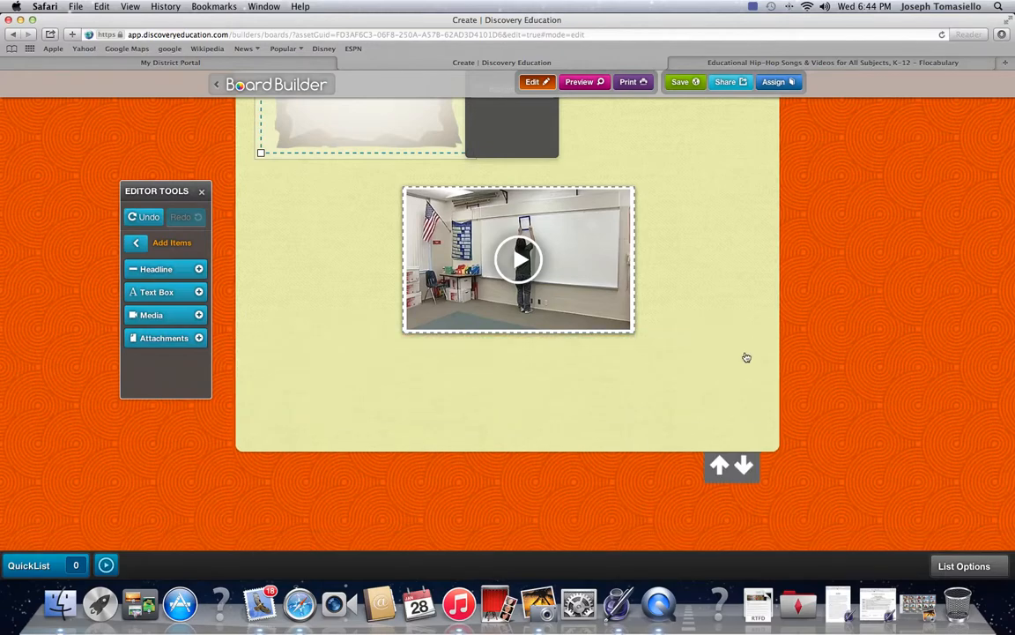
{"action": "left_click", "coordinate": [747, 469]}
{"action": "mouse_move", "coordinate": [628, 326]}
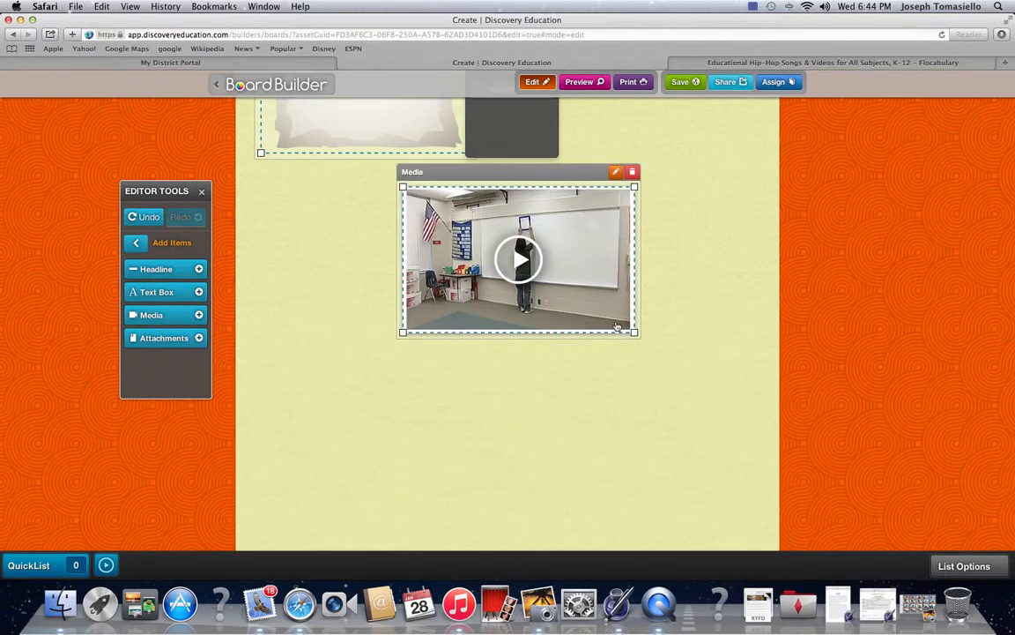
{"action": "left_click_drag", "start_coordinate": [639, 335], "coordinate": [661, 431]}
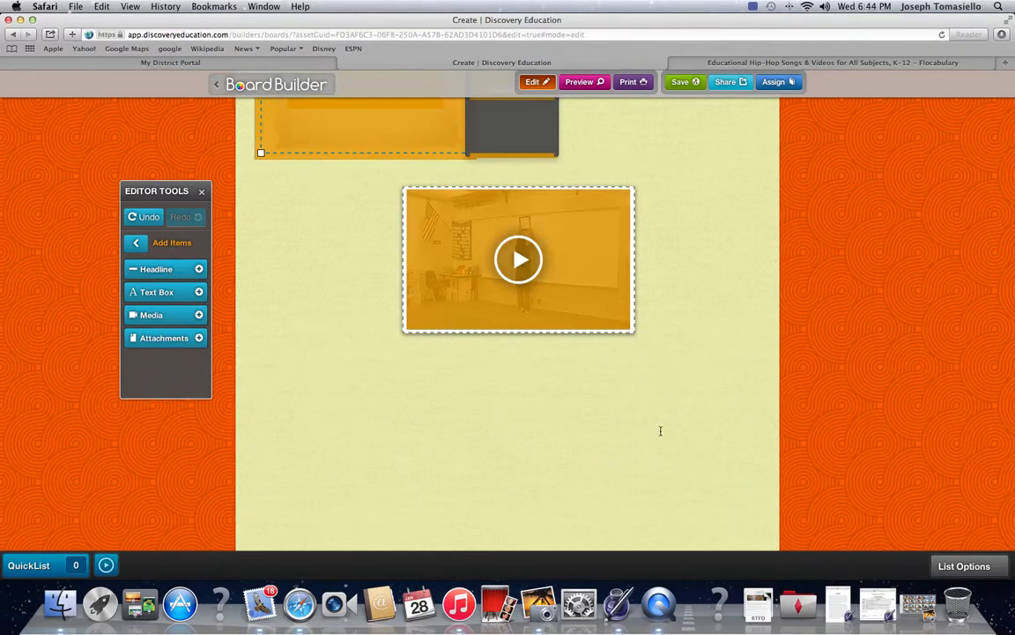
{"action": "left_click", "coordinate": [714, 261]}
{"action": "mouse_move", "coordinate": [631, 333]}
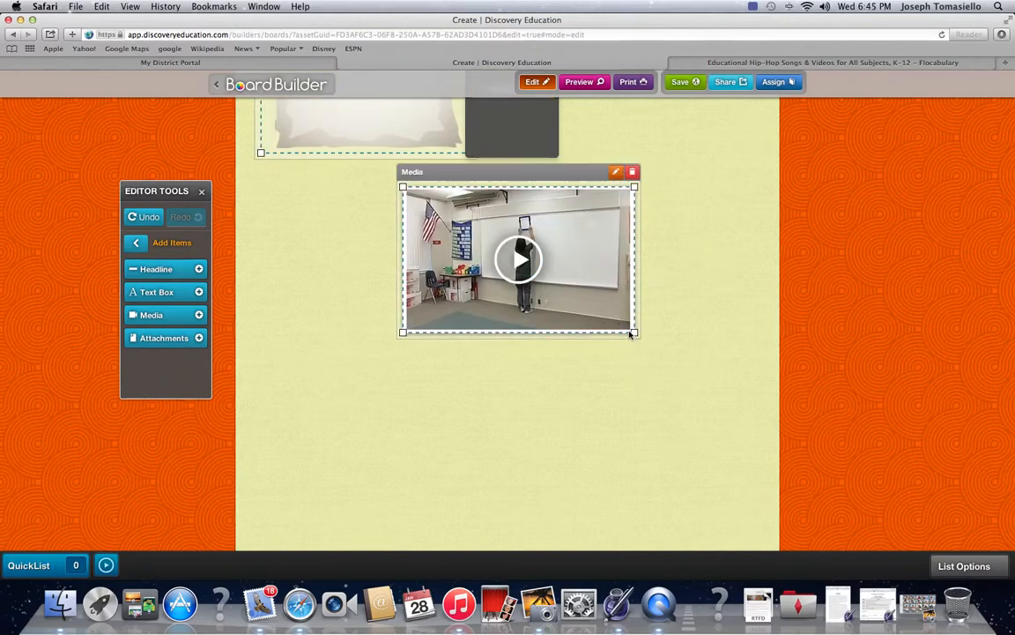
{"action": "left_click_drag", "start_coordinate": [633, 333], "coordinate": [729, 395]}
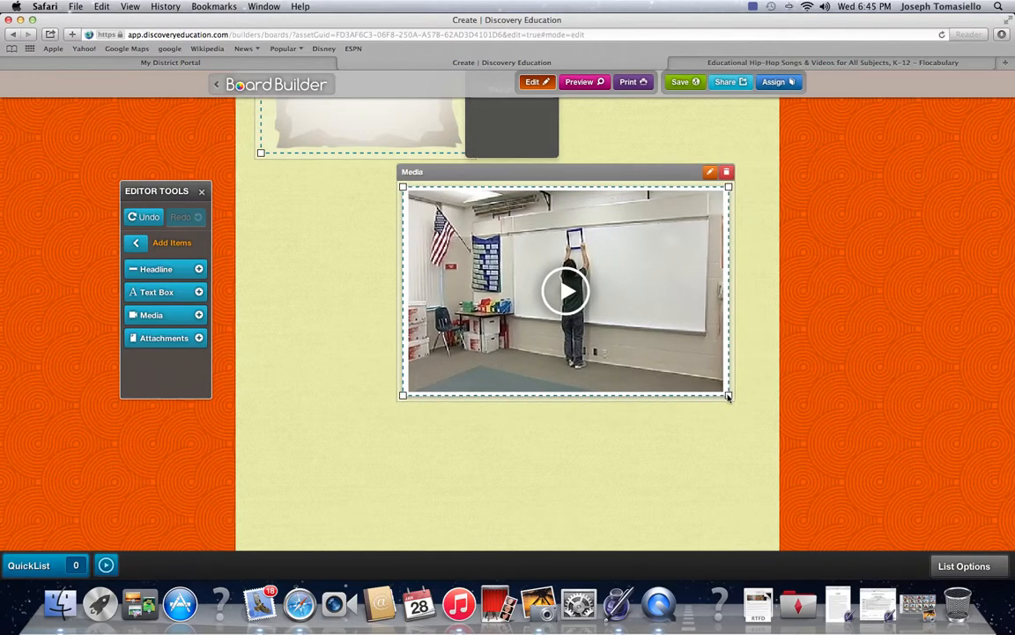
Step: Center the enlarged video horizontally on the board and extend the board further downward
{"action": "mouse_move", "coordinate": [550, 196]}
{"action": "left_click_drag", "start_coordinate": [564, 175], "coordinate": [504, 182]}
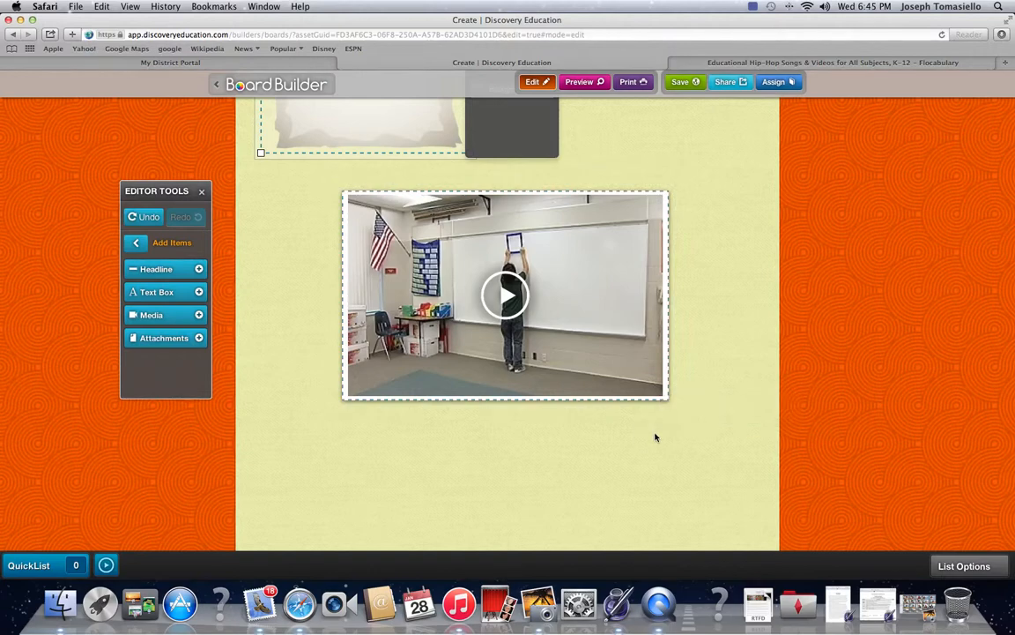
{"action": "scroll", "coordinate": [654, 437], "scroll_direction": "down", "scroll_amount": 4}
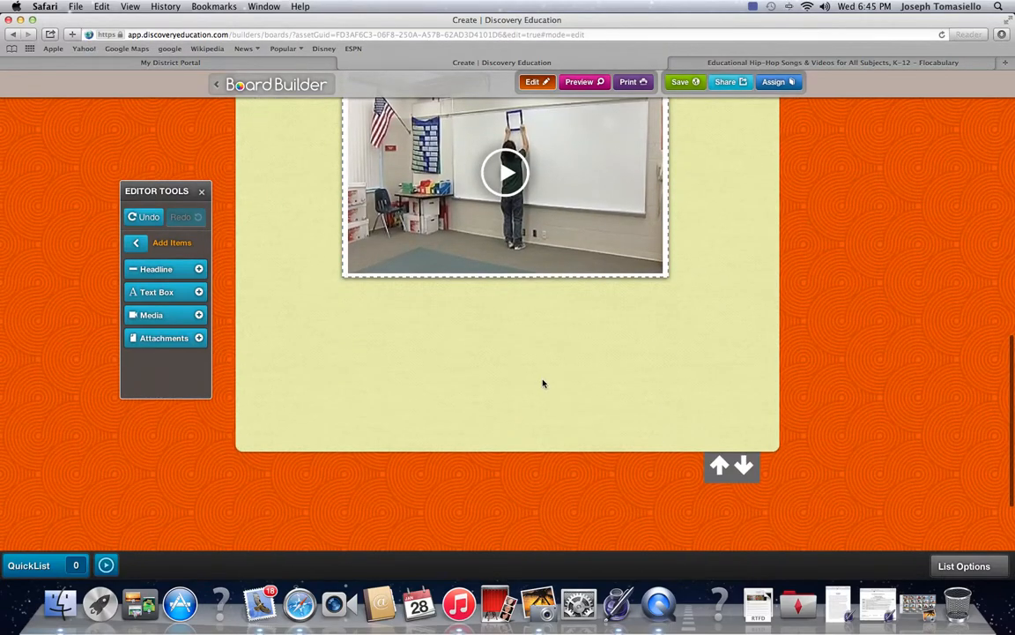
{"action": "left_click", "coordinate": [744, 465]}
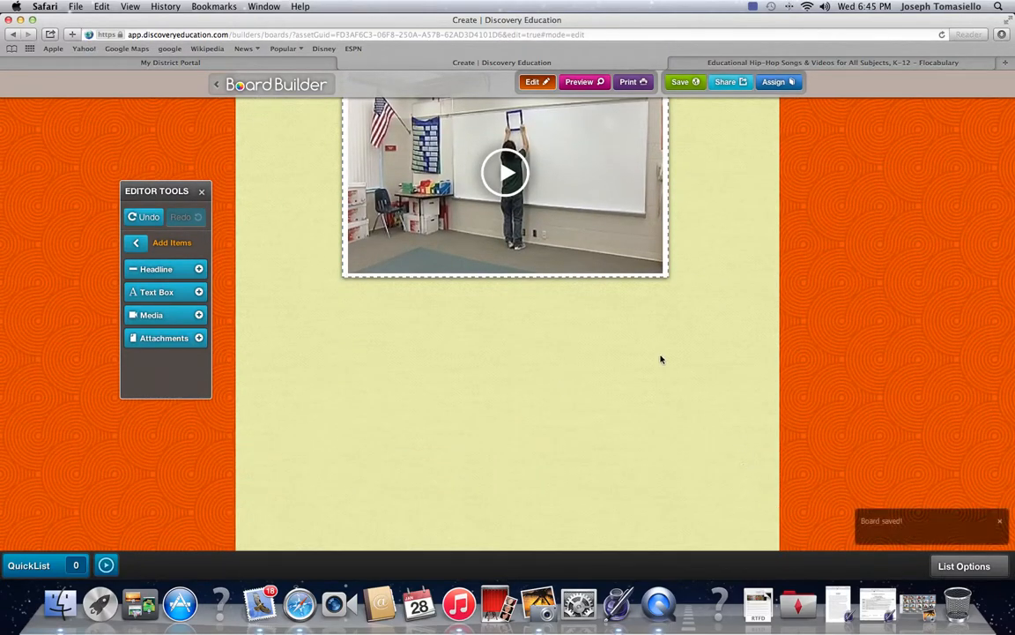
Step: Add a new text box in the empty board area beneath the video
{"action": "scroll", "coordinate": [508, 305], "scroll_direction": "up", "scroll_amount": 1}
{"action": "scroll", "coordinate": [508, 306], "scroll_direction": "up", "scroll_amount": 3}
{"action": "scroll", "coordinate": [459, 305], "scroll_direction": "down", "scroll_amount": 6}
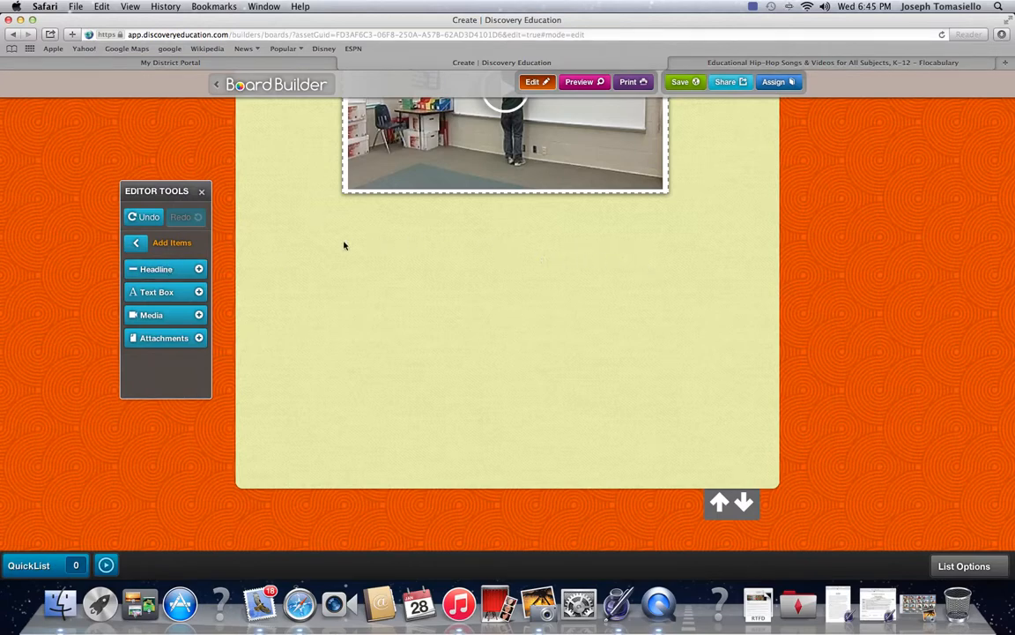
{"action": "left_click", "coordinate": [157, 292]}
{"action": "left_click", "coordinate": [369, 274]}
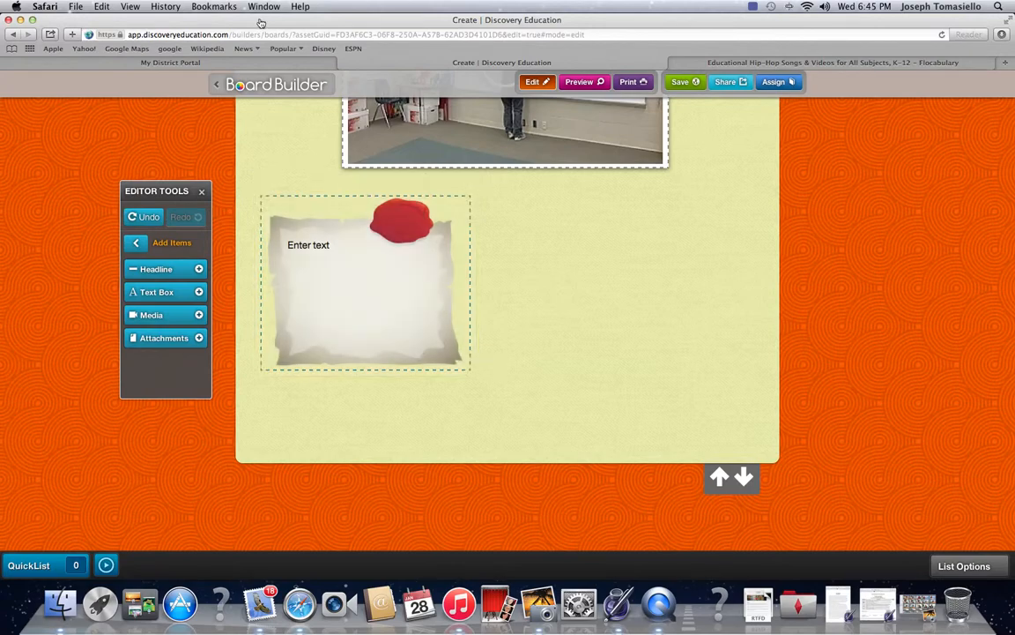
Step: Open a new browser tab
{"action": "left_click", "coordinate": [76, 7]}
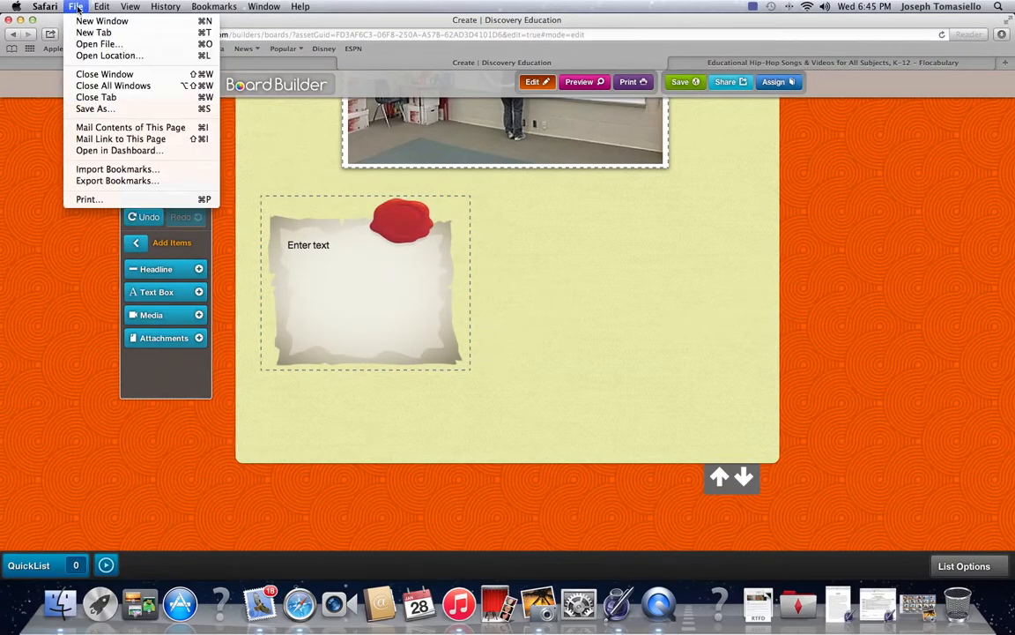
{"action": "mouse_move", "coordinate": [103, 6]}
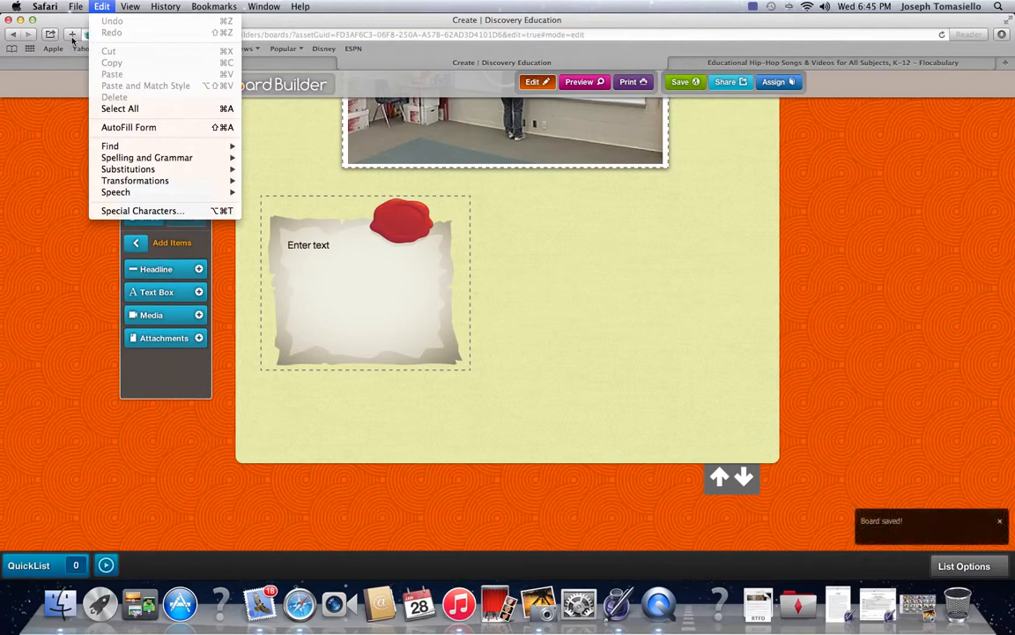
{"action": "left_click", "coordinate": [55, 170]}
{"action": "left_click", "coordinate": [76, 16]}
{"action": "left_click", "coordinate": [78, 7]}
{"action": "left_click", "coordinate": [82, 33]}
Step: Search Google for "youtube education" and open the "Education - YouTube" channel
{"action": "left_click", "coordinate": [216, 154]}
{"action": "type", "text": "youtube"}
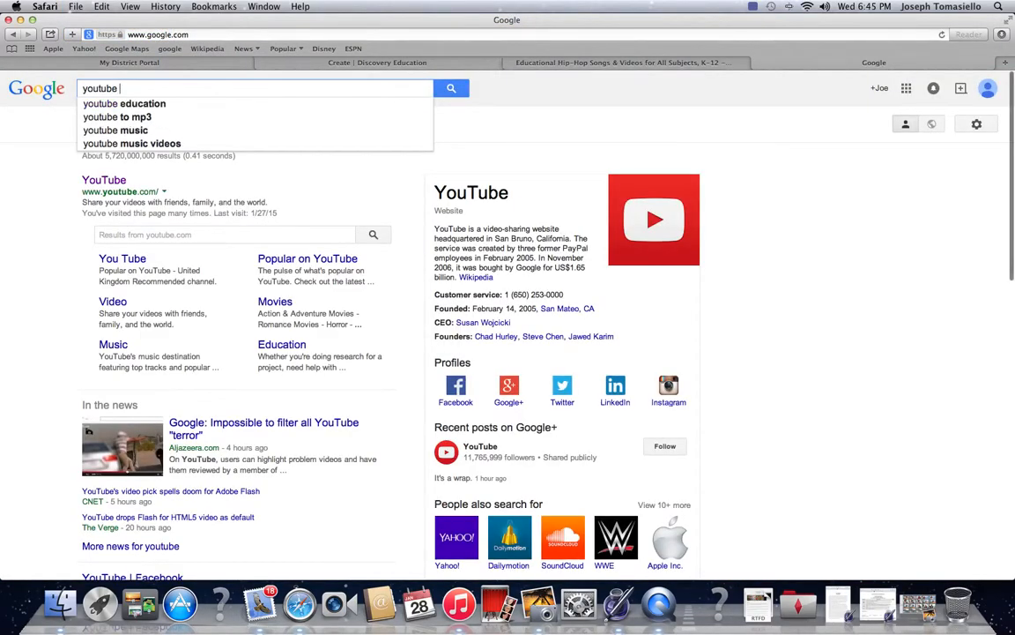
{"action": "left_click", "coordinate": [145, 105]}
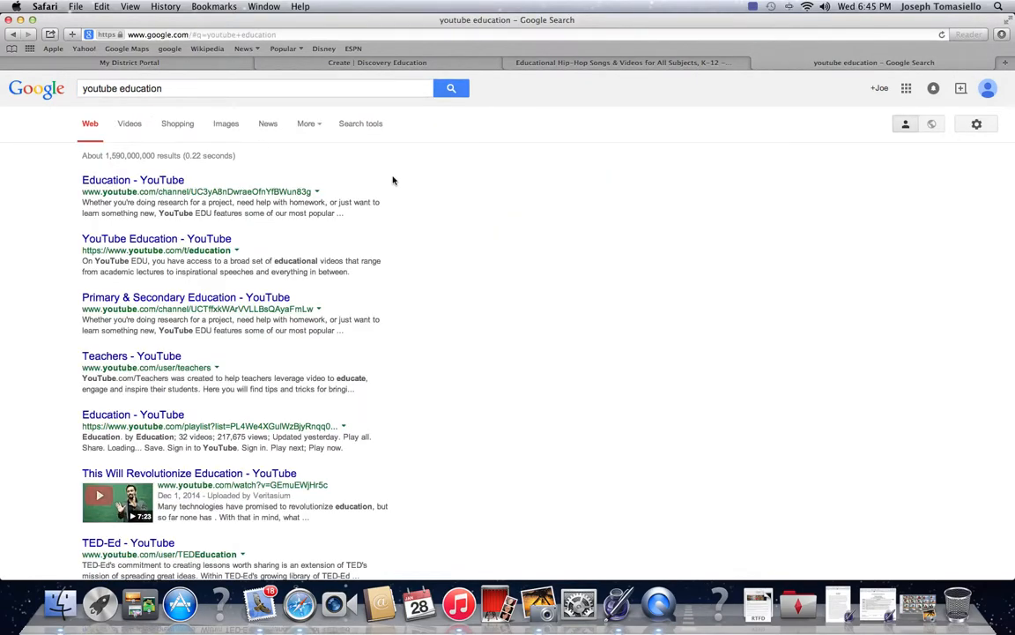
{"action": "left_click", "coordinate": [114, 180]}
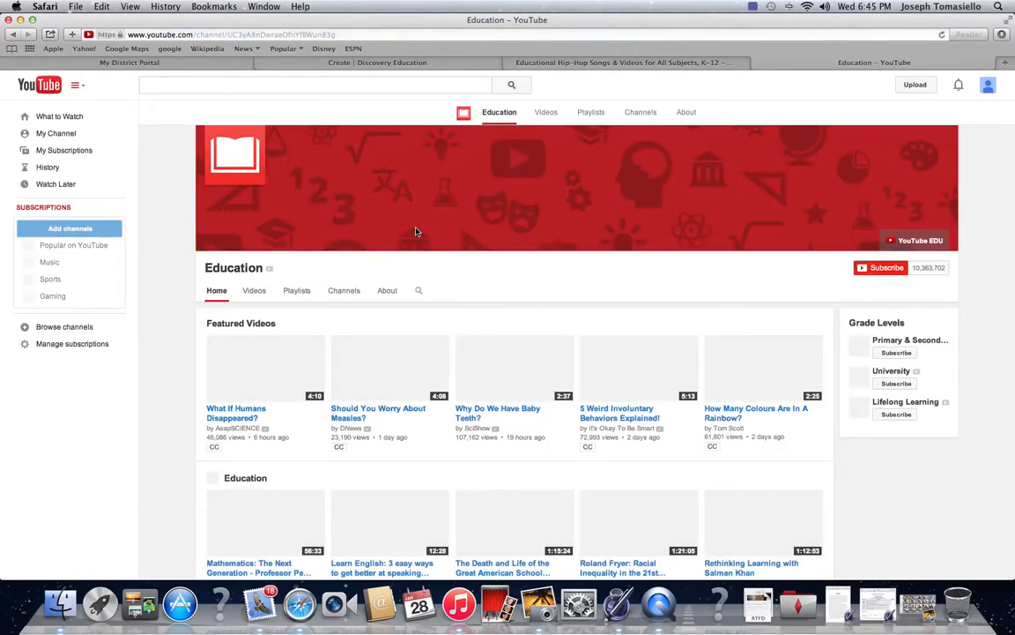
Step: Search YouTube for "area" and open the video "Math Antics - Area"
{"action": "scroll", "coordinate": [414, 295], "scroll_direction": "down", "scroll_amount": 1}
{"action": "left_click", "coordinate": [246, 82]}
{"action": "type", "text": "are"}
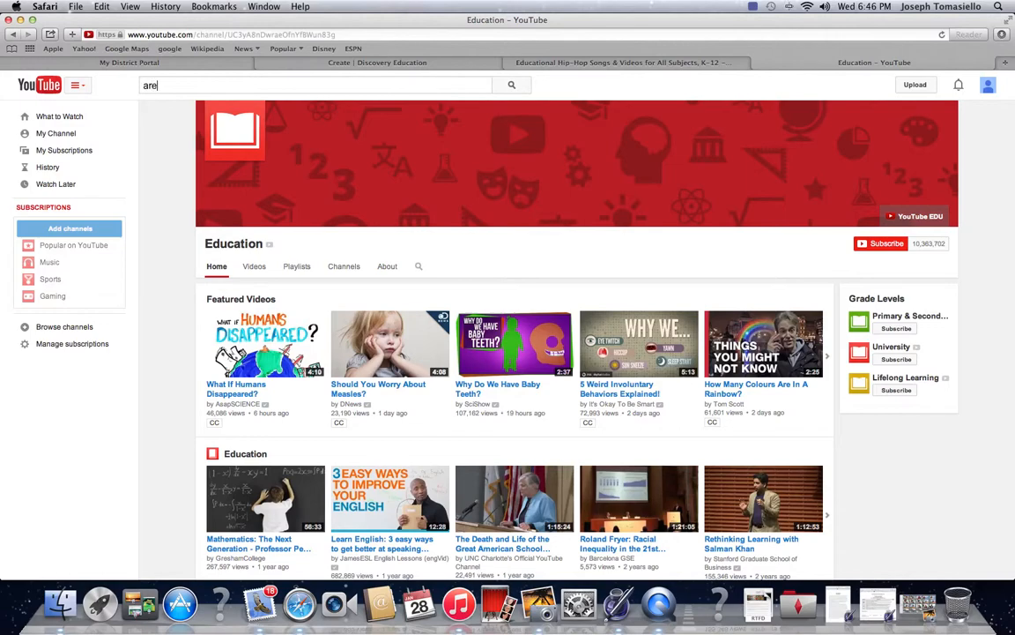
{"action": "type", "text": "a"}
{"action": "key", "text": "Return"}
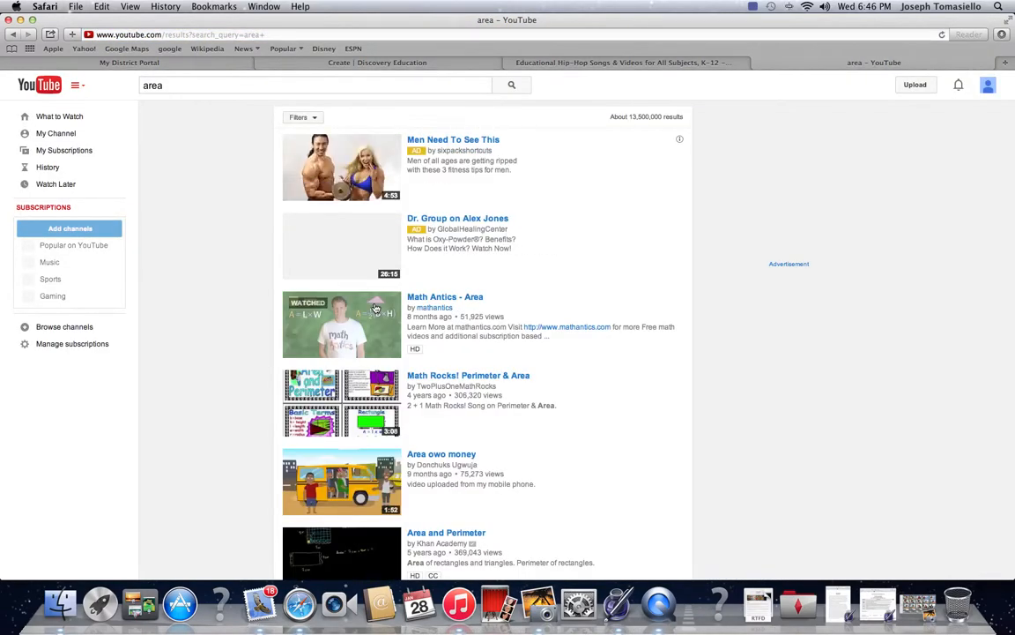
{"action": "left_click", "coordinate": [448, 301]}
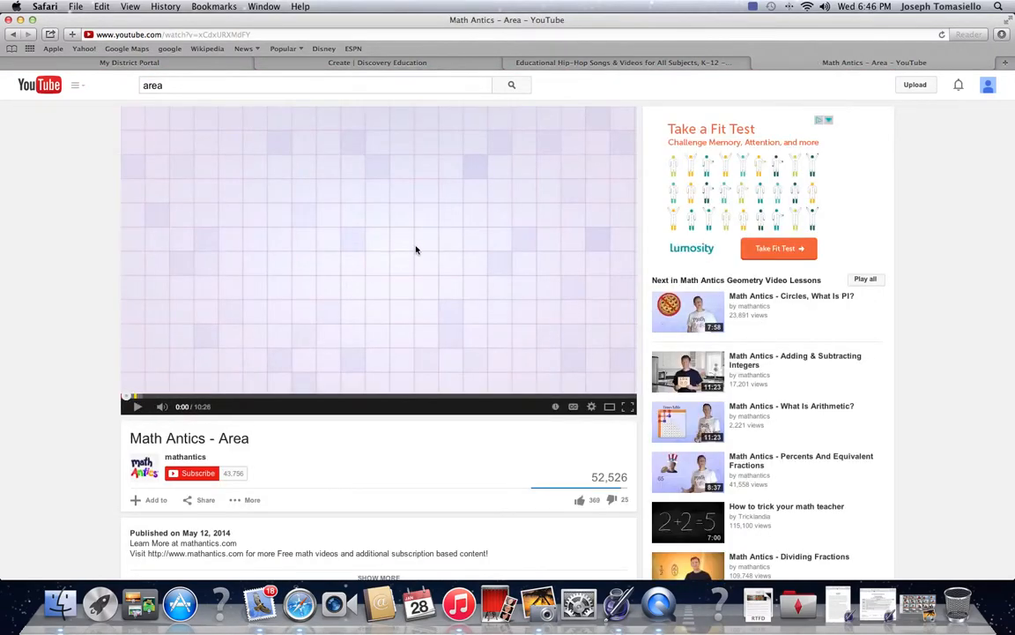
Step: Copy the Math Antics - Area video URL and paste it into the empty text box on the Board Builder board
{"action": "right_click", "coordinate": [416, 250]}
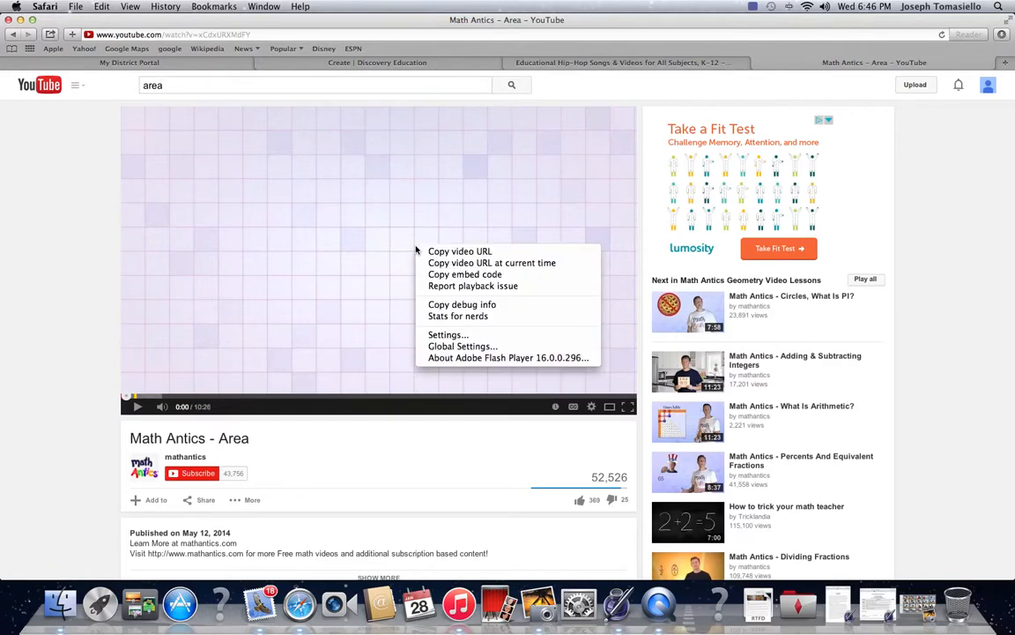
{"action": "left_click", "coordinate": [419, 252]}
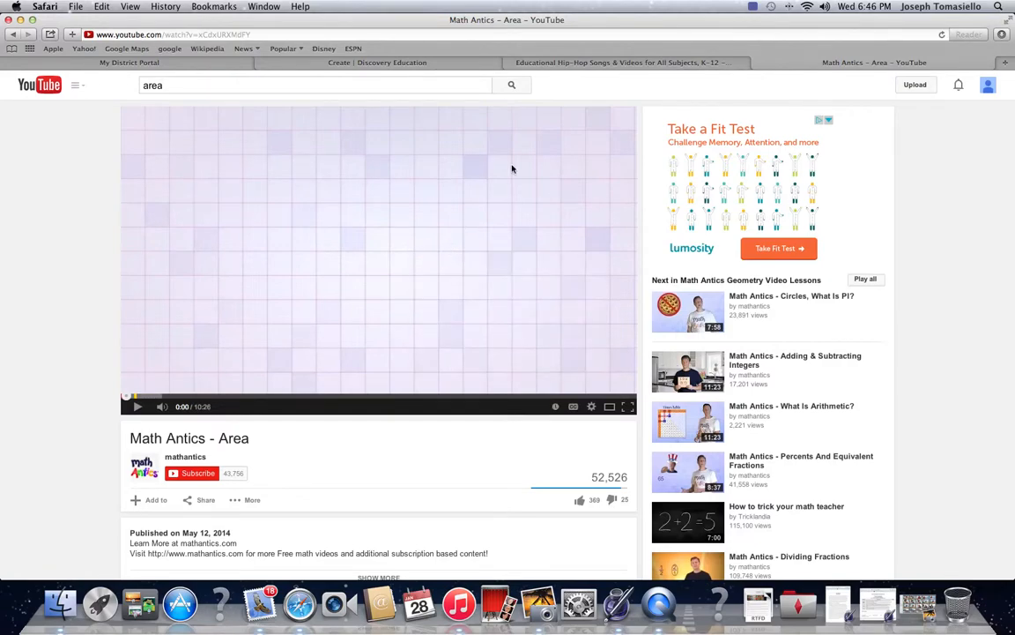
{"action": "left_click", "coordinate": [351, 64]}
{"action": "left_click", "coordinate": [324, 279]}
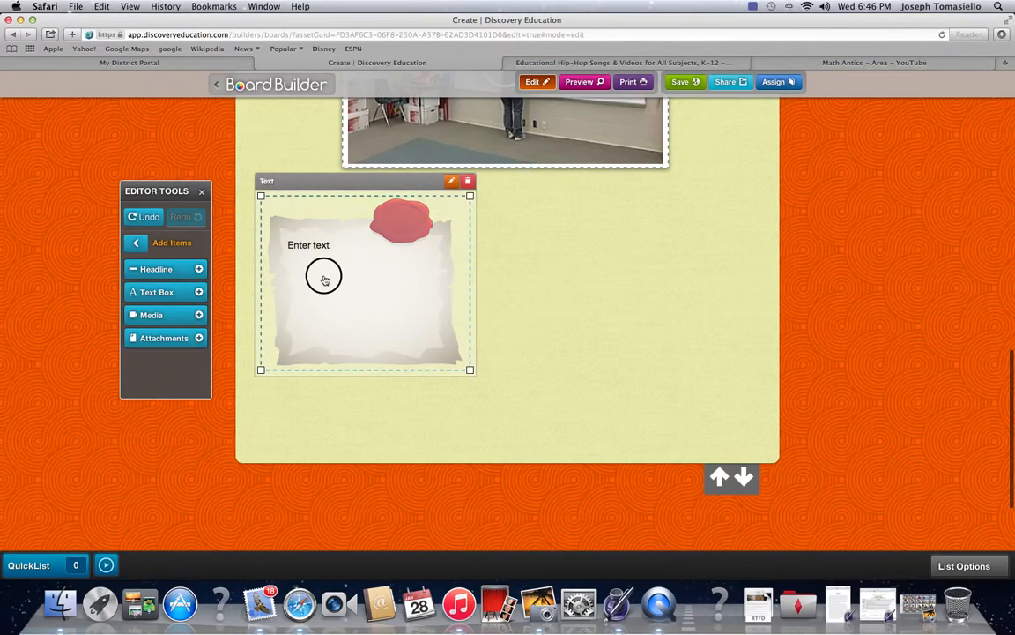
{"action": "right_click", "coordinate": [324, 279]}
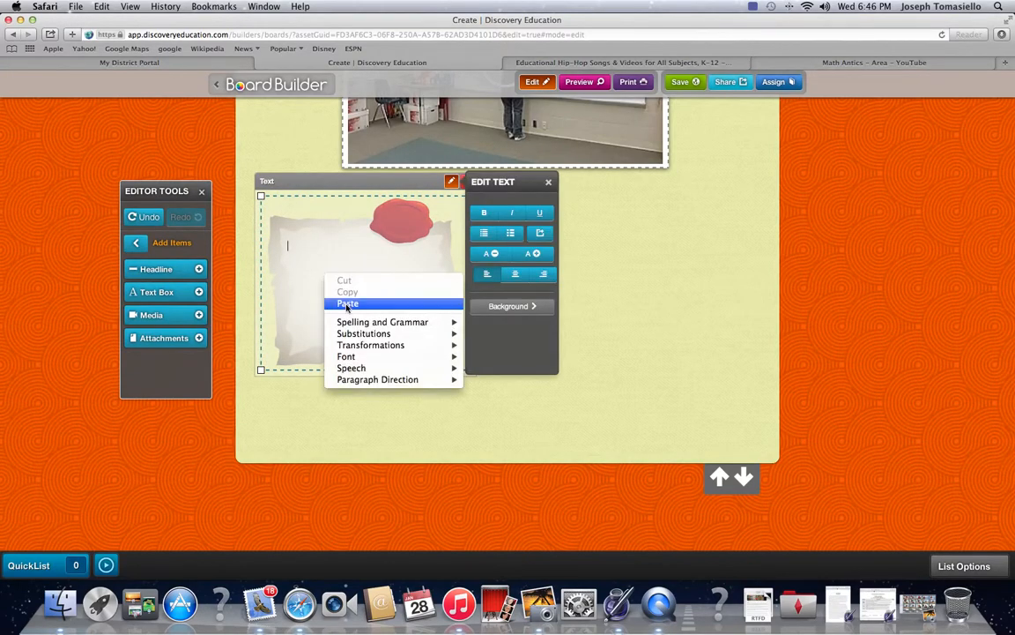
{"action": "left_click", "coordinate": [348, 304]}
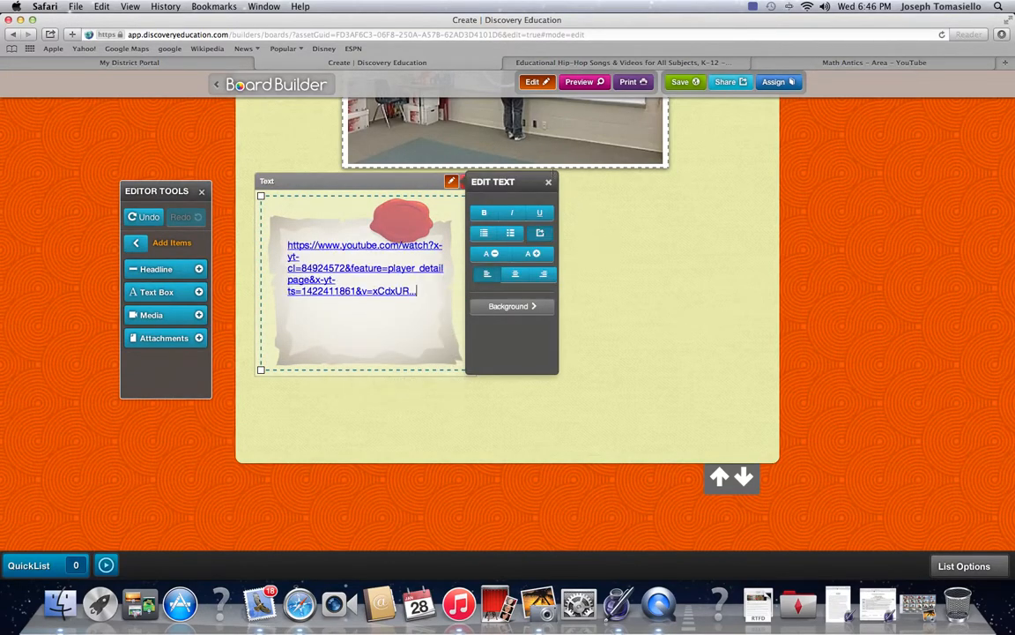
{"action": "left_click", "coordinate": [549, 183]}
Step: Make the YouTube link text box wider and shorter, and centre it beneath the video
{"action": "left_click_drag", "start_coordinate": [470, 369], "coordinate": [561, 315]}
{"action": "left_click_drag", "start_coordinate": [422, 180], "coordinate": [527, 205]}
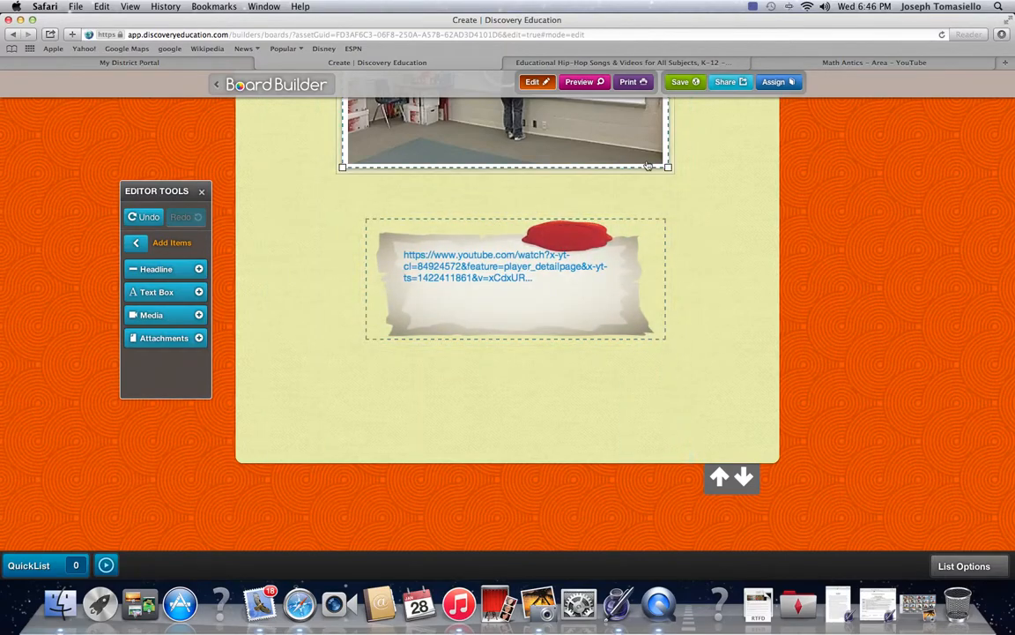
Step: Move the YouTube link text box further down the board to leave a larger gap beneath the video
{"action": "scroll", "coordinate": [732, 182], "scroll_direction": "up", "scroll_amount": 10}
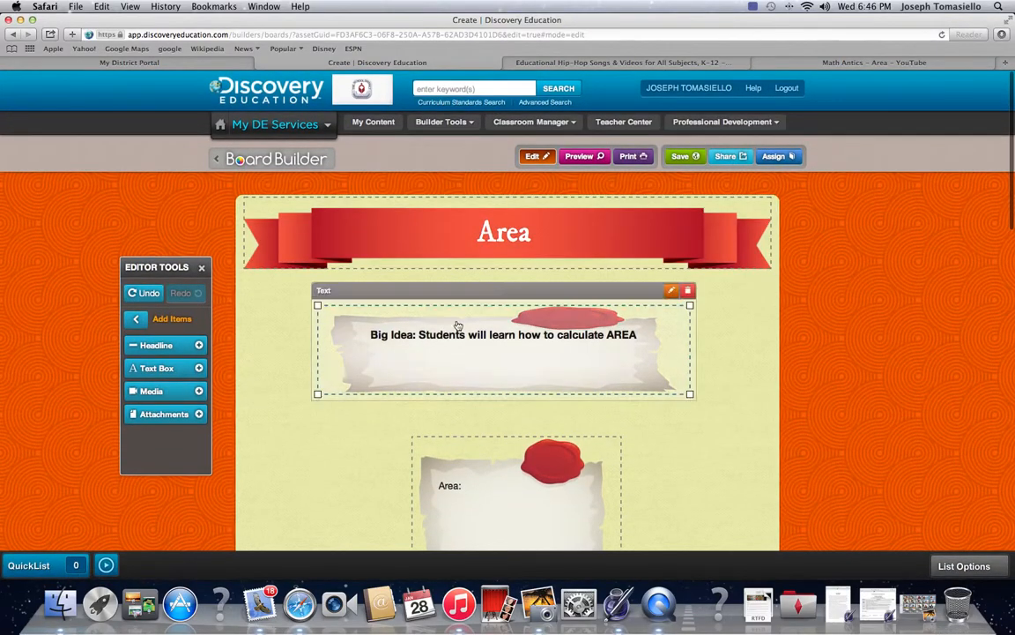
{"action": "scroll", "coordinate": [576, 421], "scroll_direction": "down", "scroll_amount": 8}
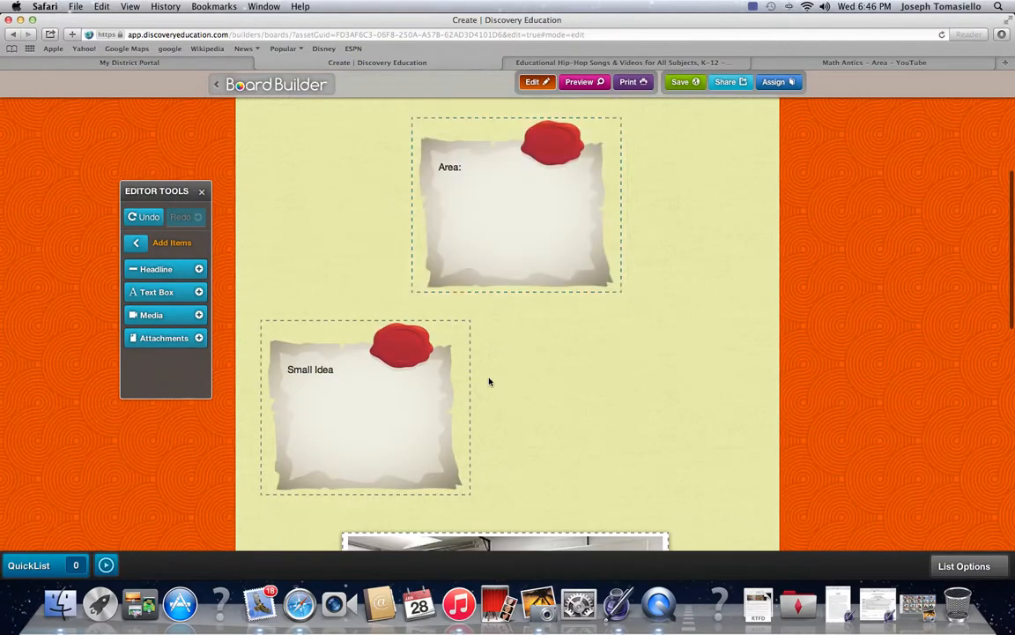
{"action": "double_click", "coordinate": [323, 371]}
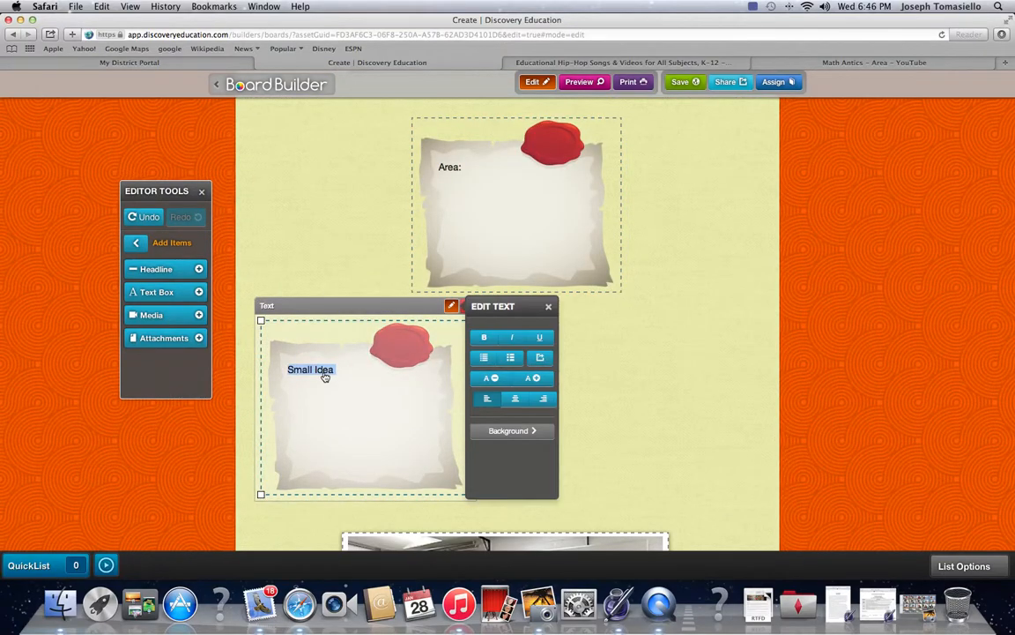
{"action": "scroll", "coordinate": [324, 376], "scroll_direction": "down", "scroll_amount": 15}
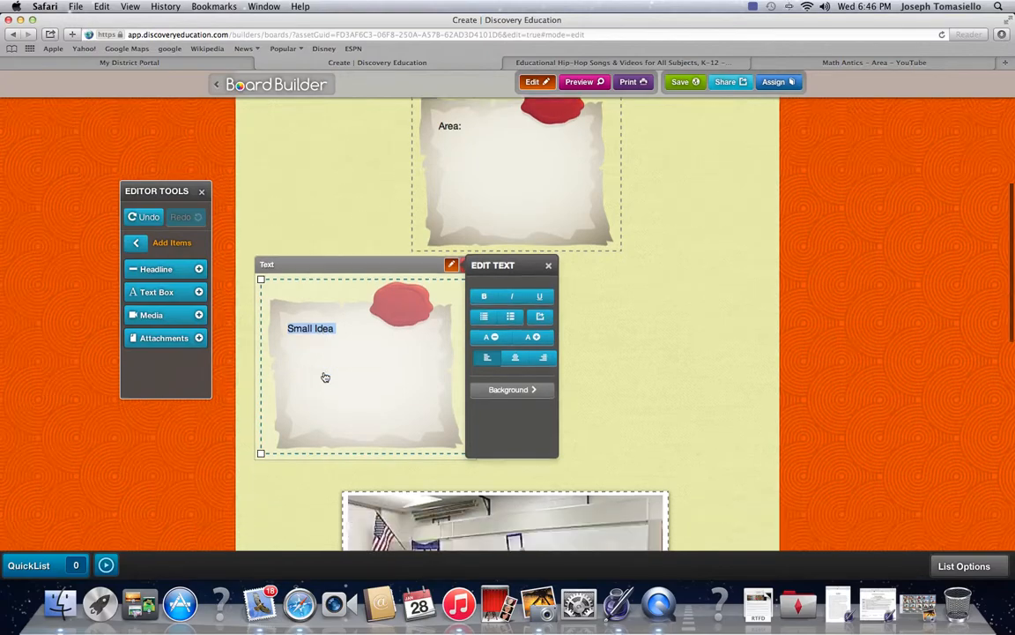
{"action": "scroll", "coordinate": [324, 376], "scroll_direction": "up", "scroll_amount": 10}
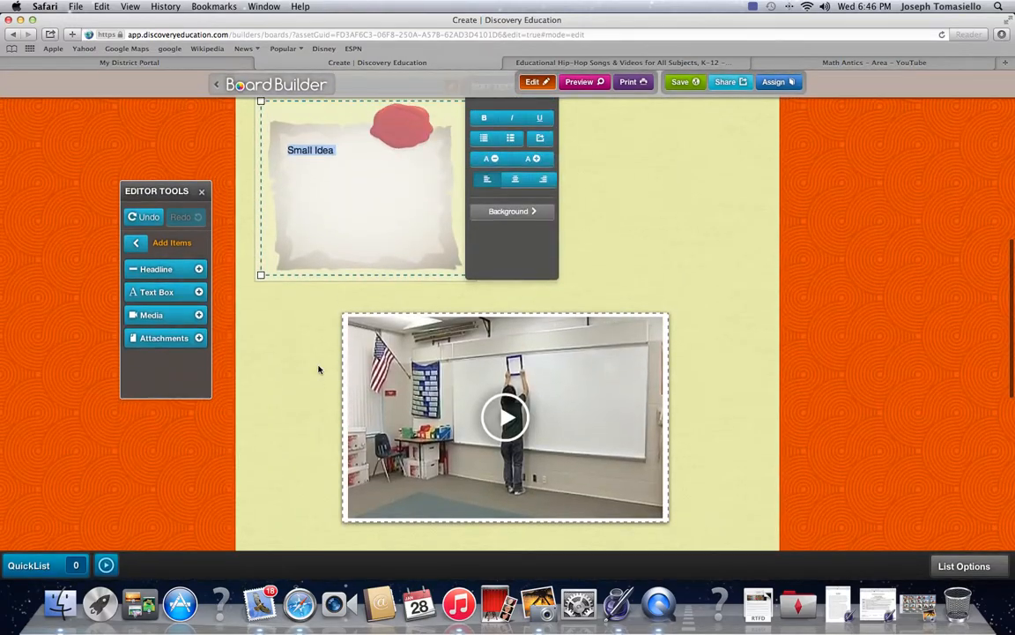
{"action": "left_click", "coordinate": [317, 371]}
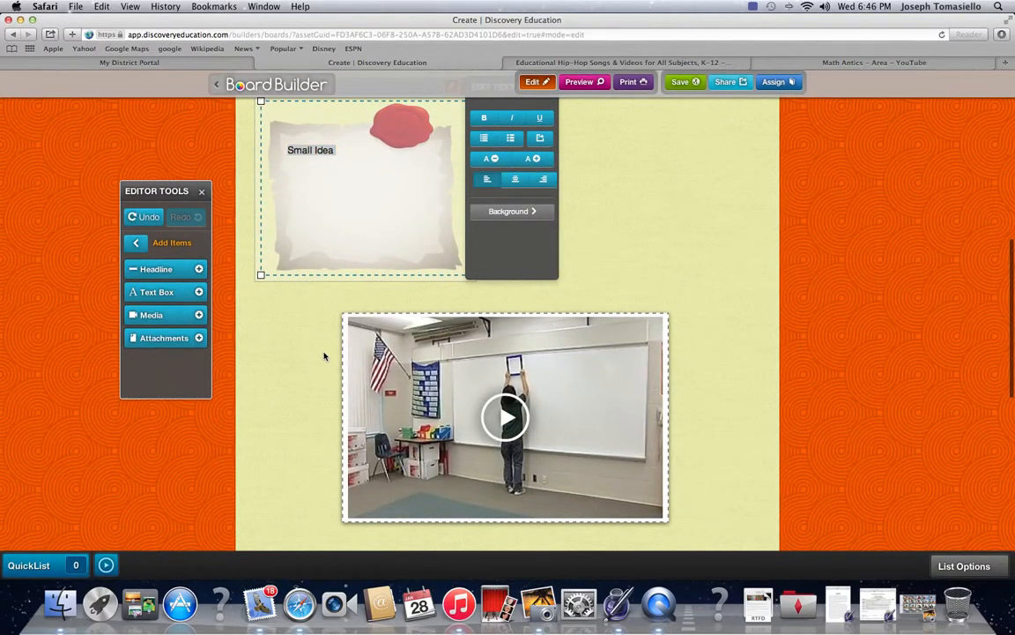
{"action": "scroll", "coordinate": [325, 357], "scroll_direction": "down", "scroll_amount": 5}
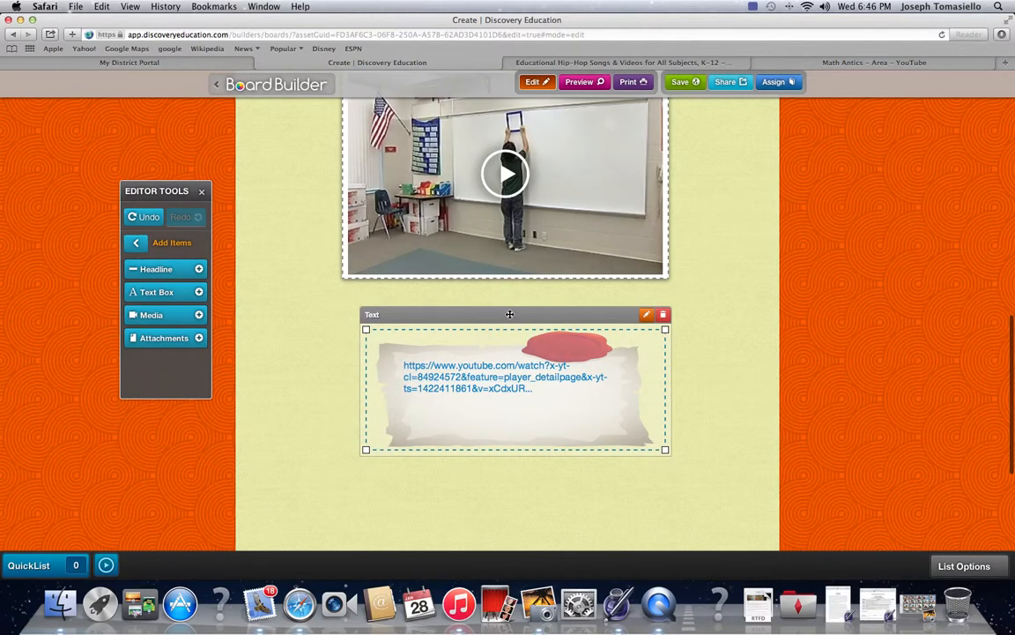
{"action": "left_click_drag", "start_coordinate": [507, 310], "coordinate": [512, 405]}
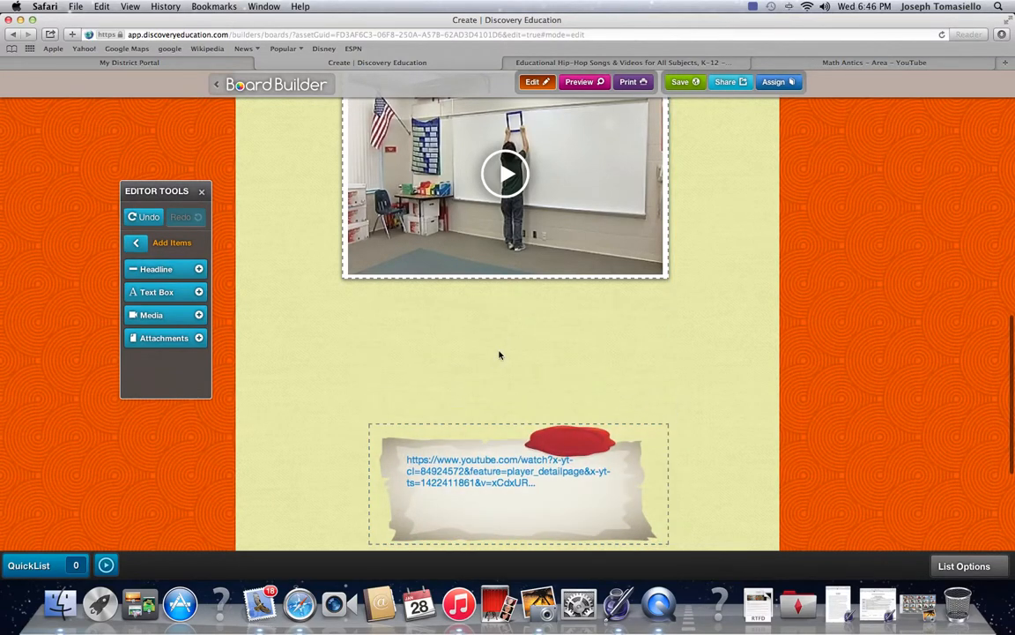
Step: Add a text box reading "Turn and Talk" and centre it beneath the YouTube link box
{"action": "left_click", "coordinate": [156, 267]}
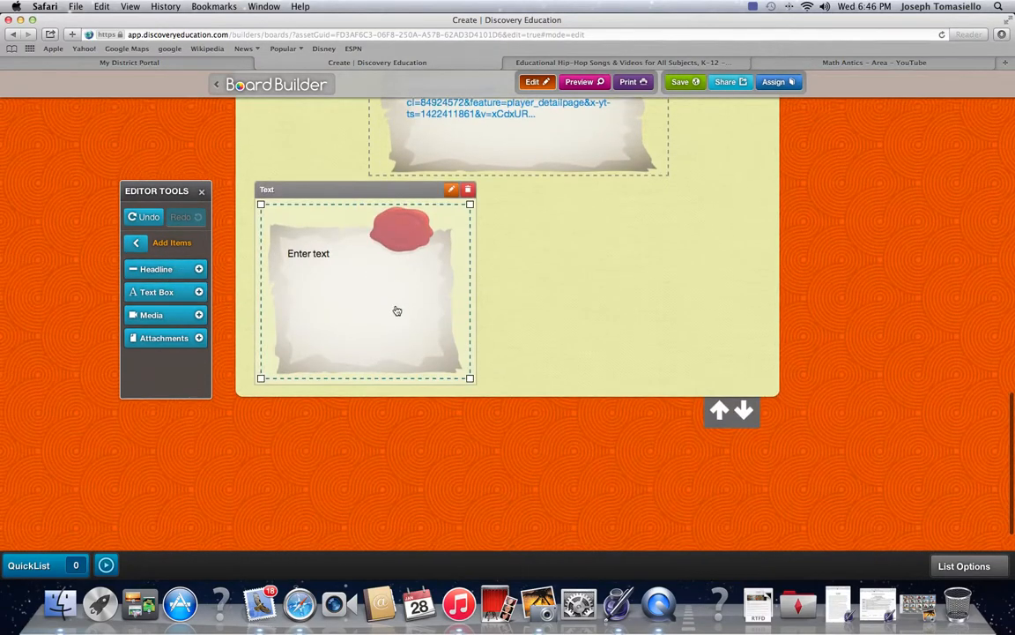
{"action": "left_click", "coordinate": [324, 241]}
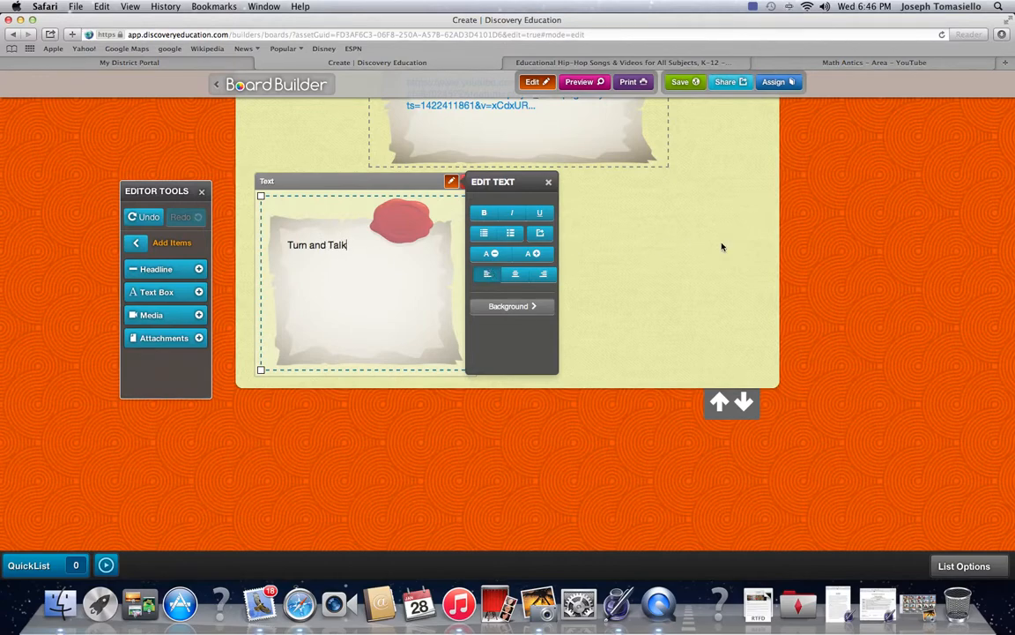
{"action": "left_click", "coordinate": [547, 182]}
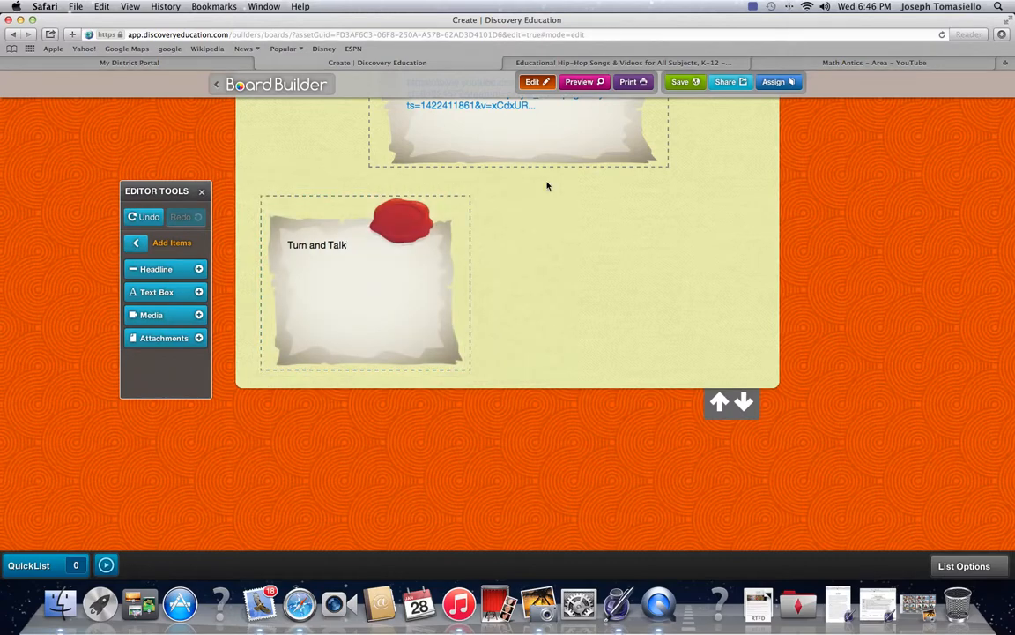
{"action": "mouse_move", "coordinate": [318, 214]}
{"action": "left_click_drag", "start_coordinate": [359, 186], "coordinate": [490, 189]}
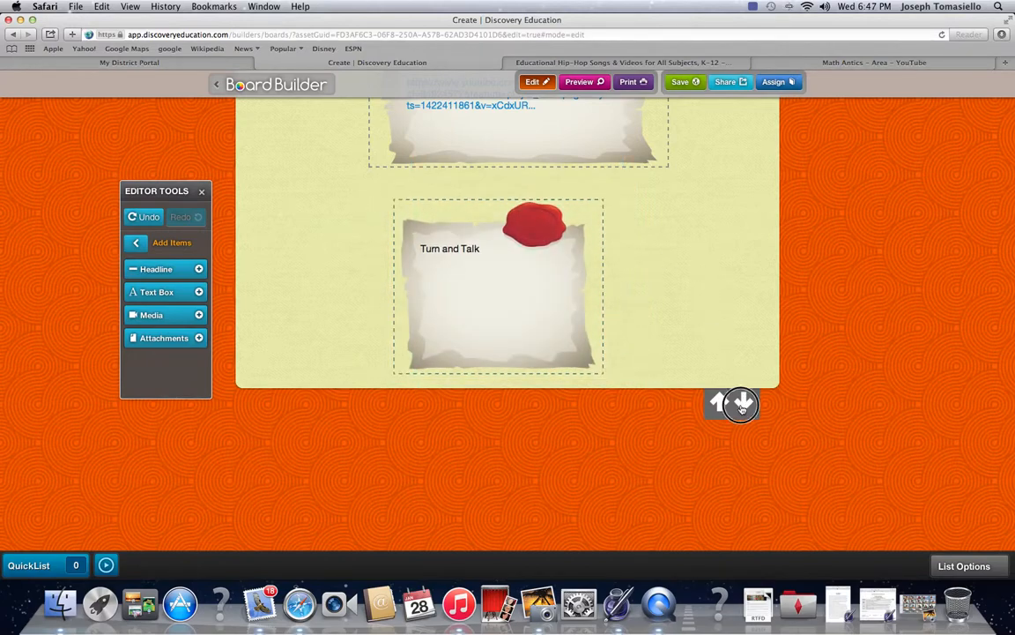
Step: Extend the board's length and add a text box reading "Proficiency Scale:" beneath the Turn and Talk box
{"action": "left_click", "coordinate": [744, 401]}
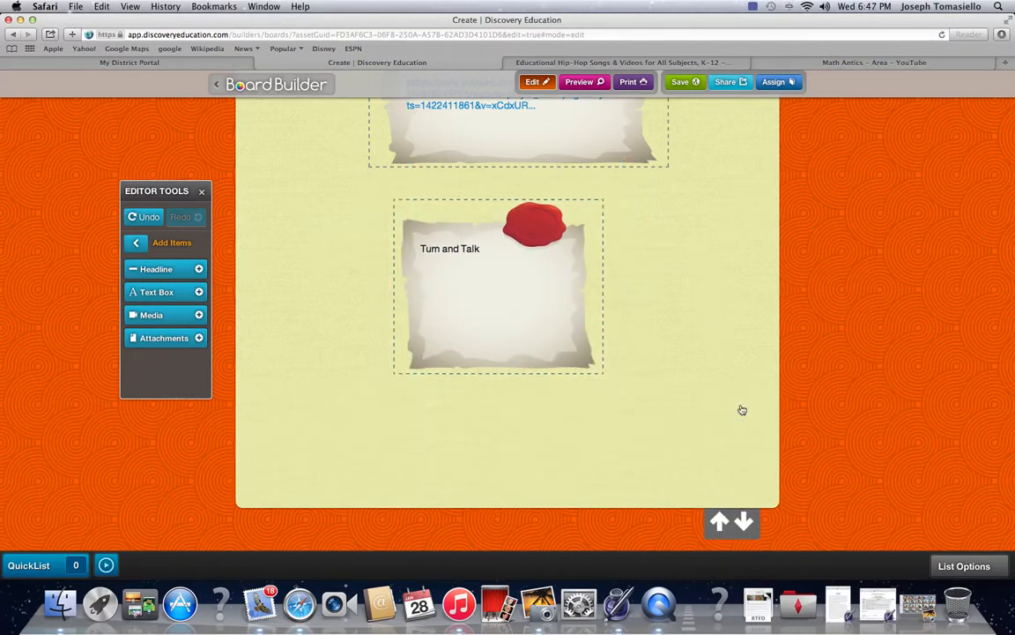
{"action": "left_click", "coordinate": [175, 294]}
{"action": "scroll", "coordinate": [264, 291], "scroll_direction": "down", "scroll_amount": 3}
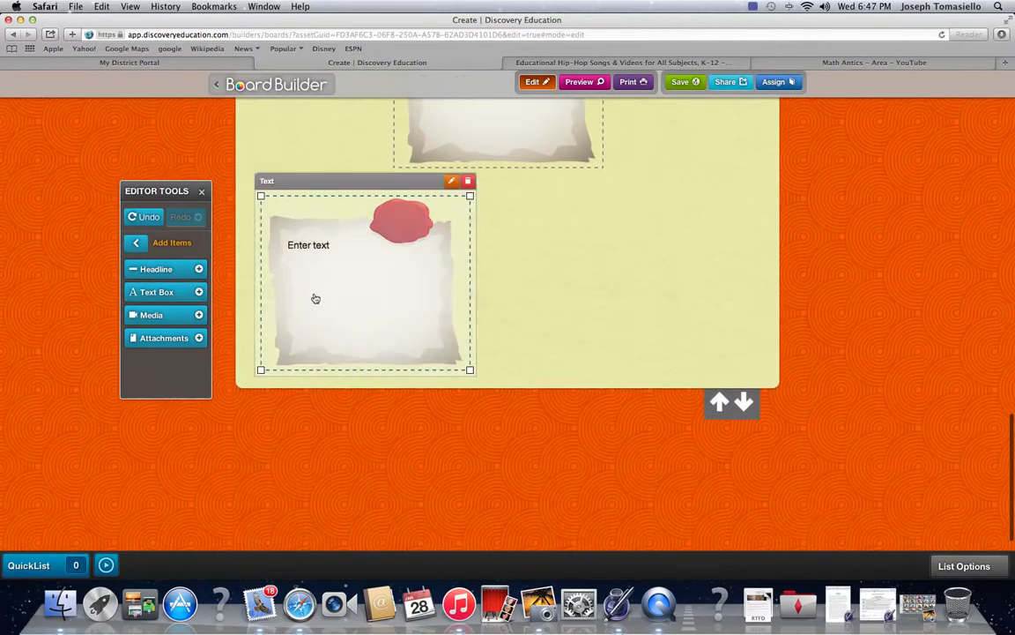
{"action": "left_click", "coordinate": [322, 249]}
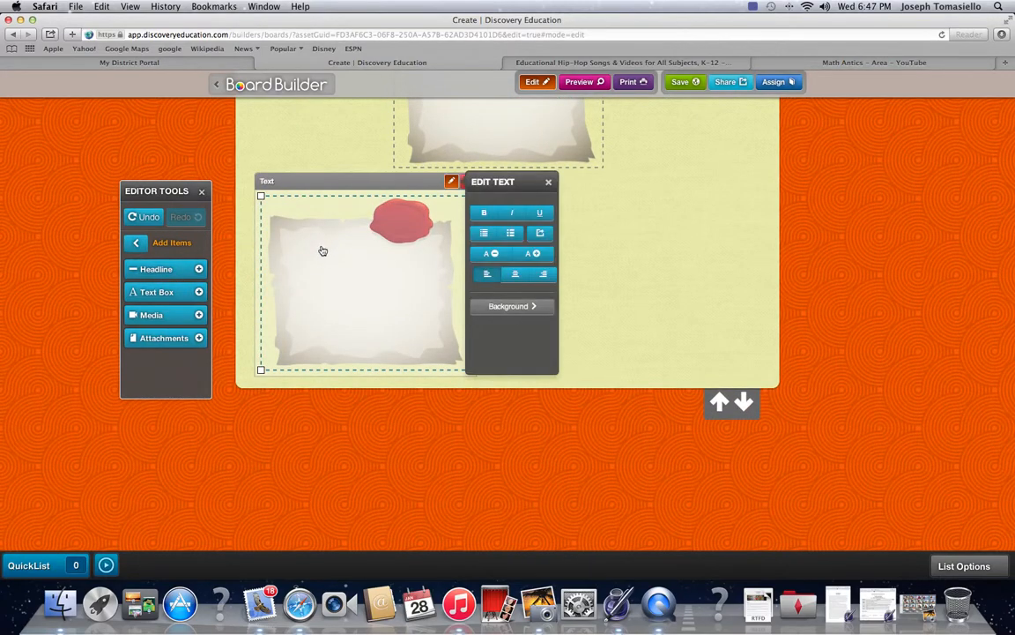
{"action": "type", "text": "Proficiency Scale:"}
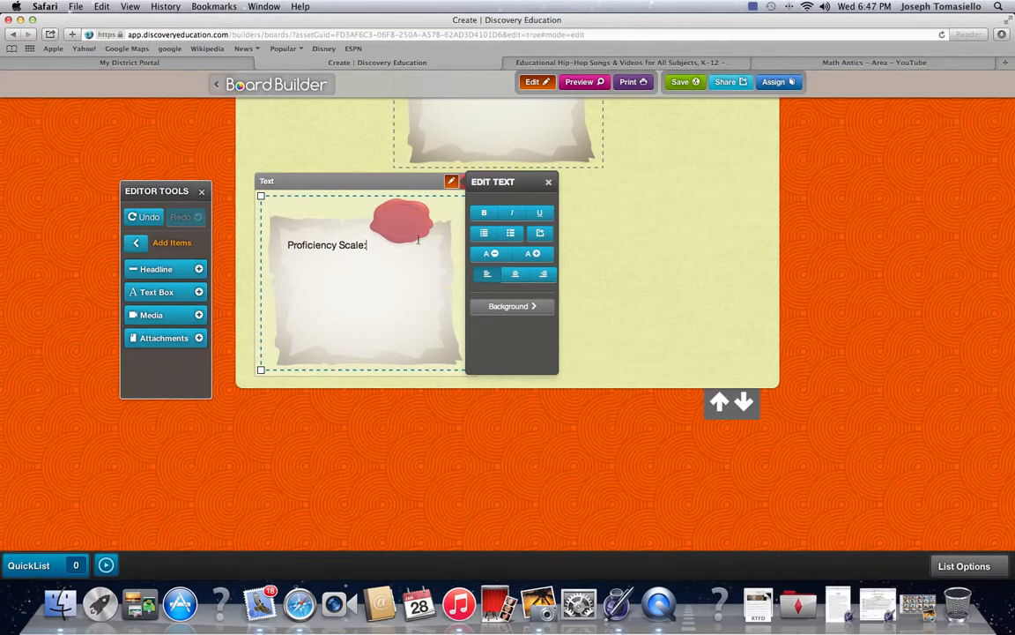
{"action": "left_click", "coordinate": [550, 184]}
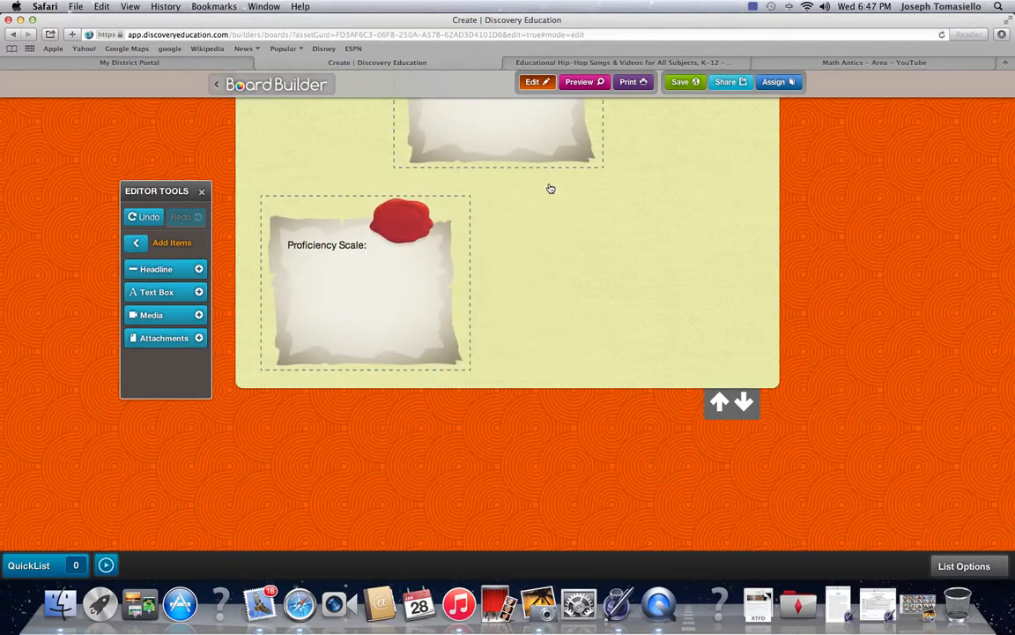
Step: Extend the board by two more increments and place a new text box below the Proficiency Scale box
{"action": "scroll", "coordinate": [574, 238], "scroll_direction": "up", "scroll_amount": 4}
{"action": "scroll", "coordinate": [574, 238], "scroll_direction": "down", "scroll_amount": 5}
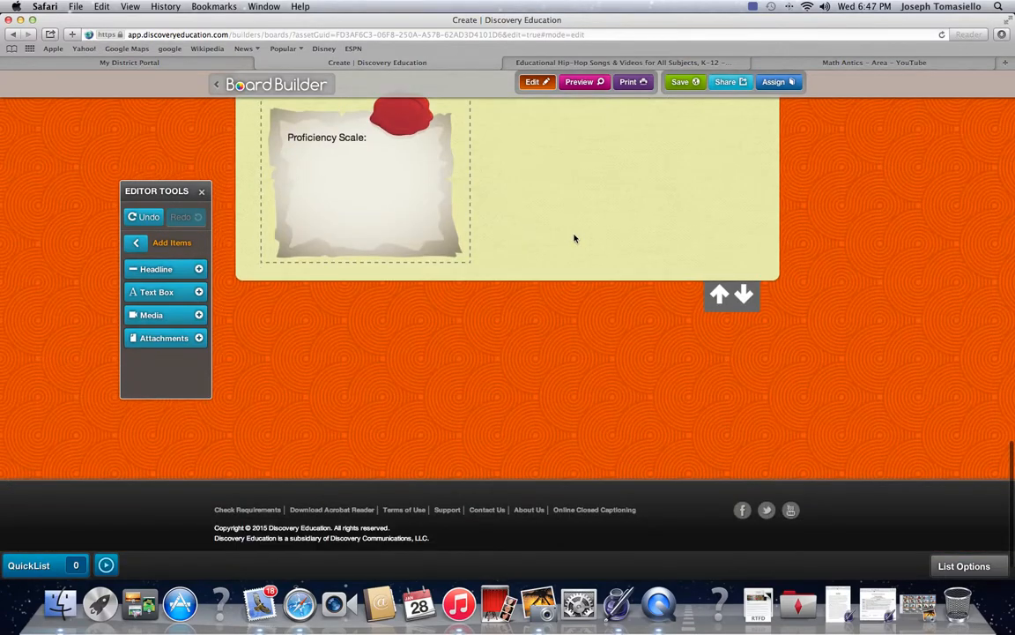
{"action": "left_click", "coordinate": [744, 295]}
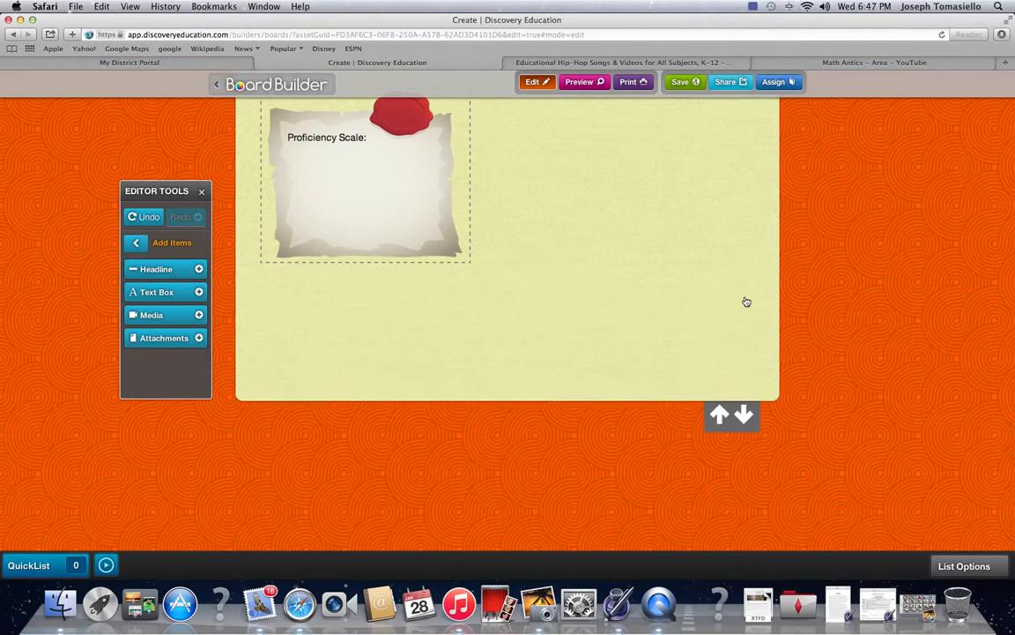
{"action": "left_click", "coordinate": [745, 415]}
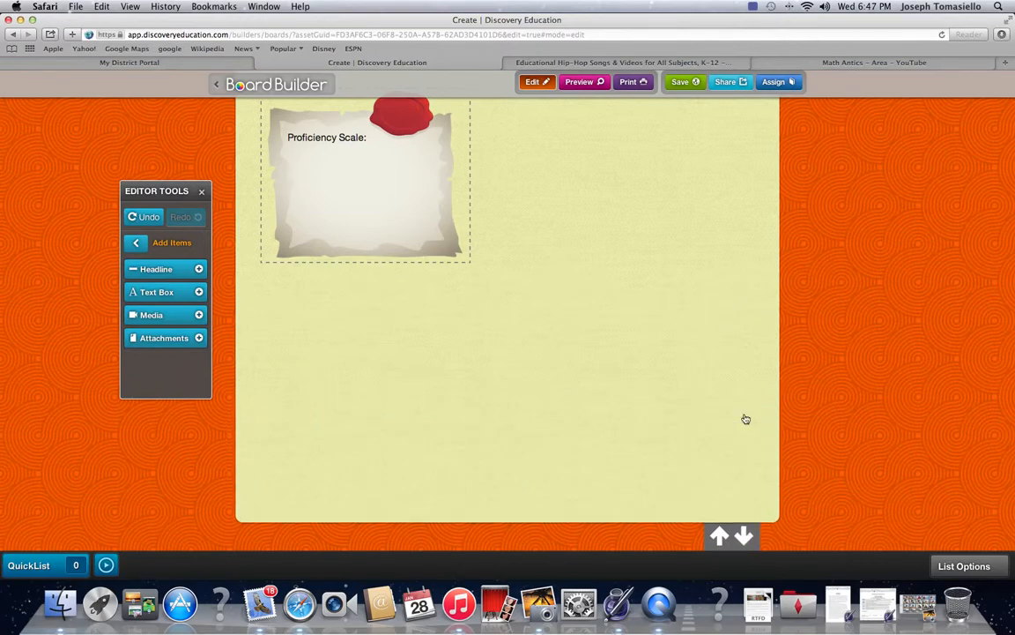
{"action": "left_click", "coordinate": [148, 294]}
{"action": "mouse_move", "coordinate": [560, 339]}
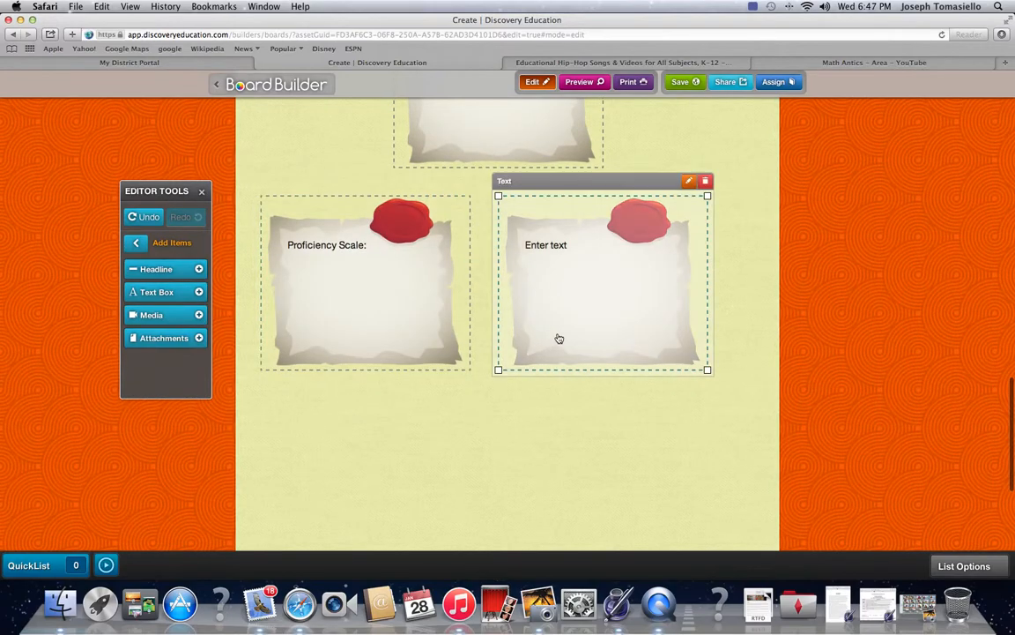
{"action": "left_click_drag", "start_coordinate": [614, 175], "coordinate": [547, 376]}
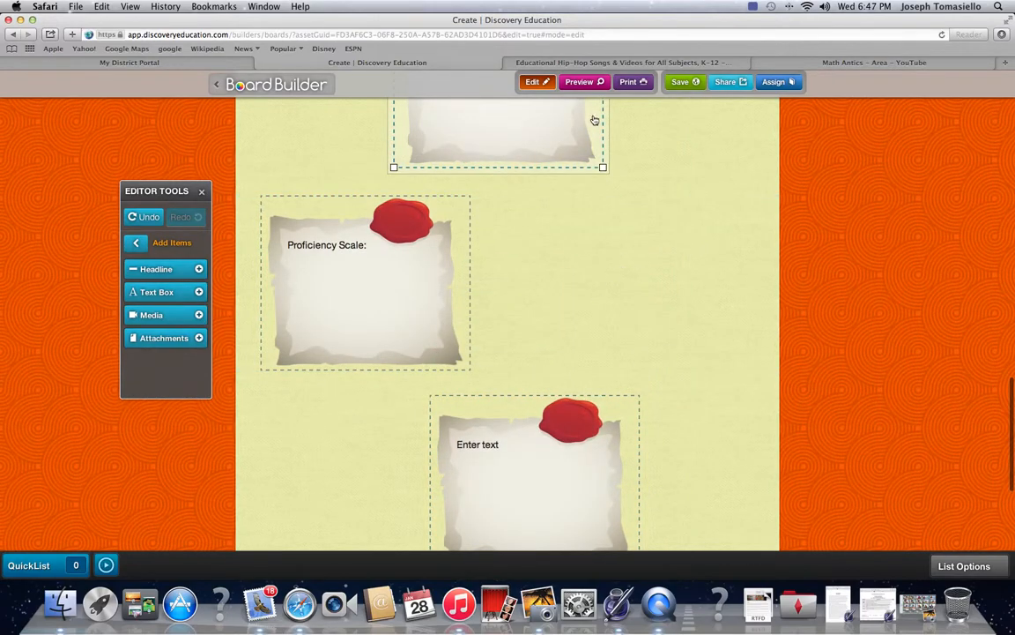
Step: Switch to the Flocabulary page, search it for "area" and open the "Area of a Triangle" lesson
{"action": "left_click", "coordinate": [623, 63]}
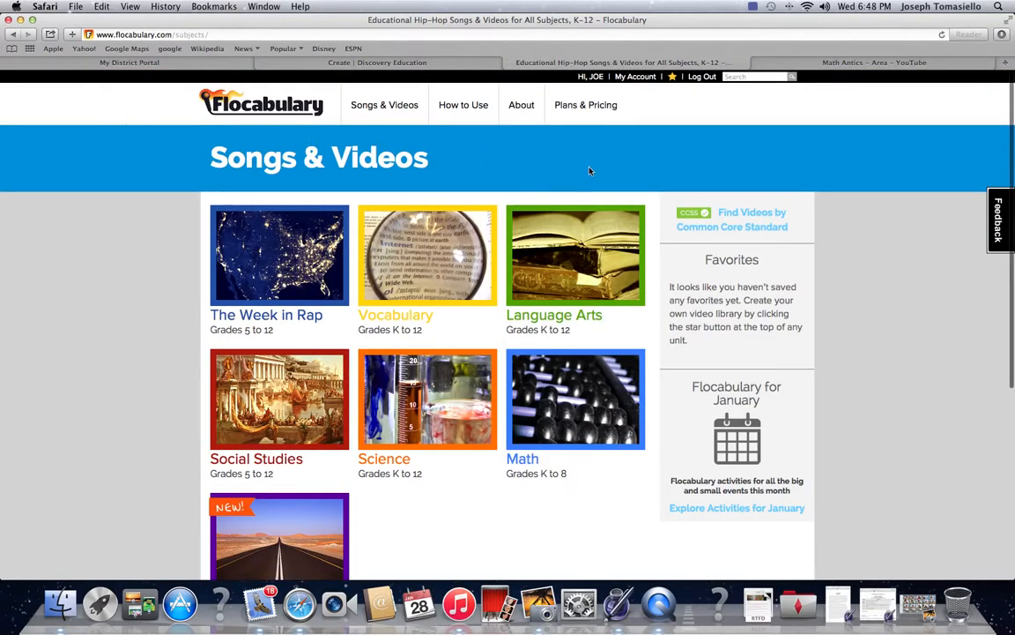
{"action": "left_click", "coordinate": [740, 77]}
{"action": "type", "text": "area"}
{"action": "left_click", "coordinate": [791, 77]}
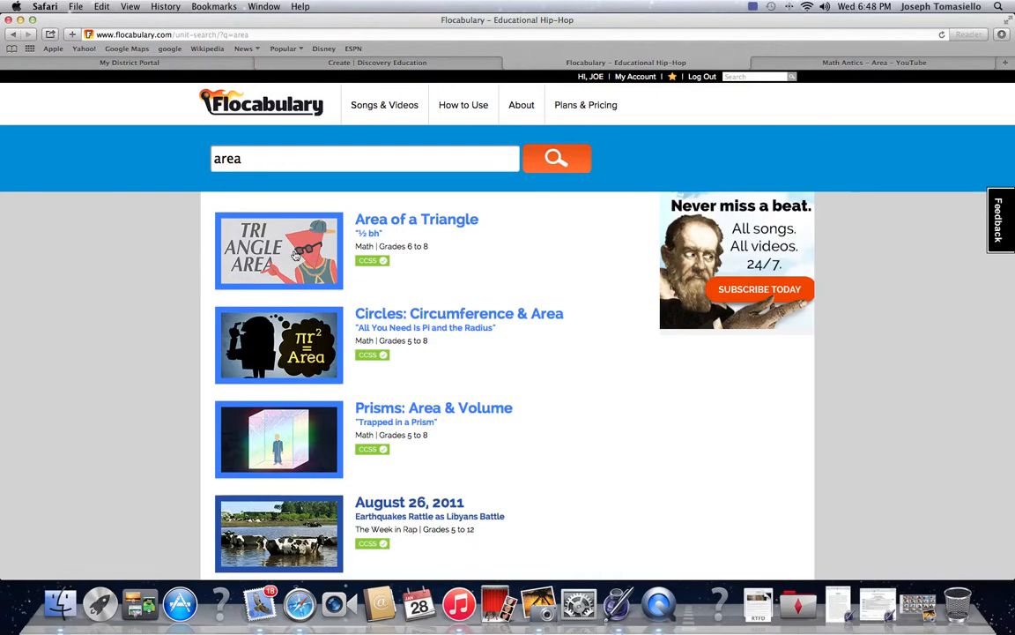
{"action": "left_click", "coordinate": [390, 229]}
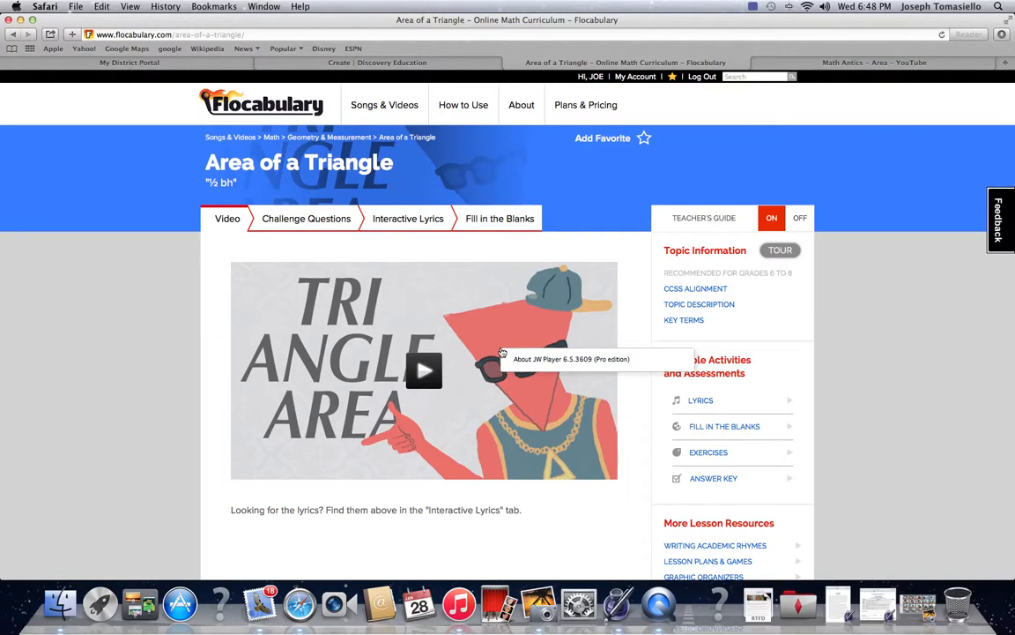
Step: Play the Area of a Triangle video, check the player for a copy-link option, and pause playback
{"action": "left_click", "coordinate": [425, 372]}
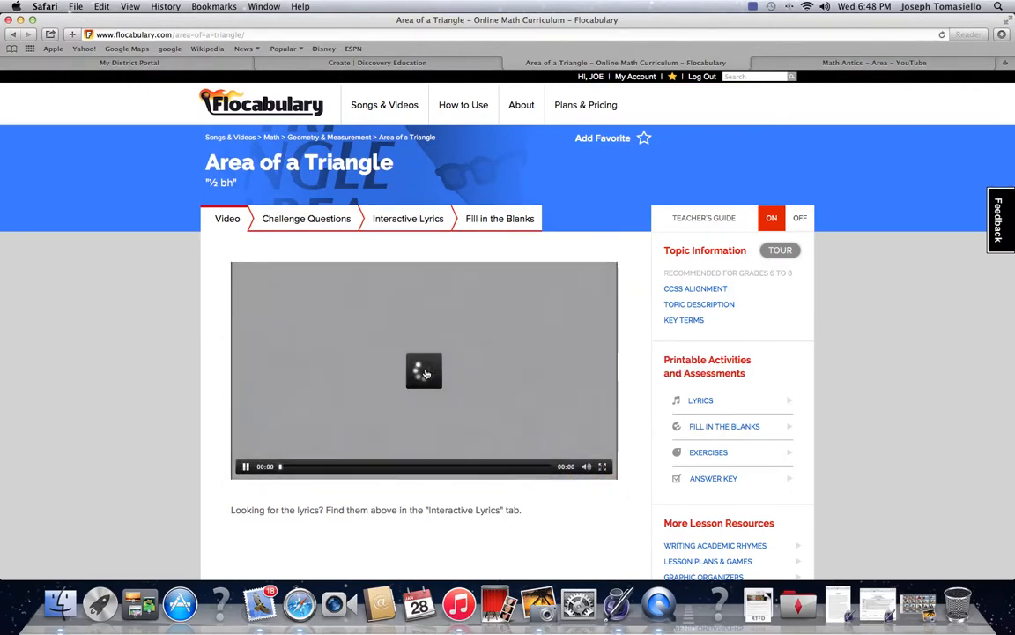
{"action": "right_click", "coordinate": [490, 353]}
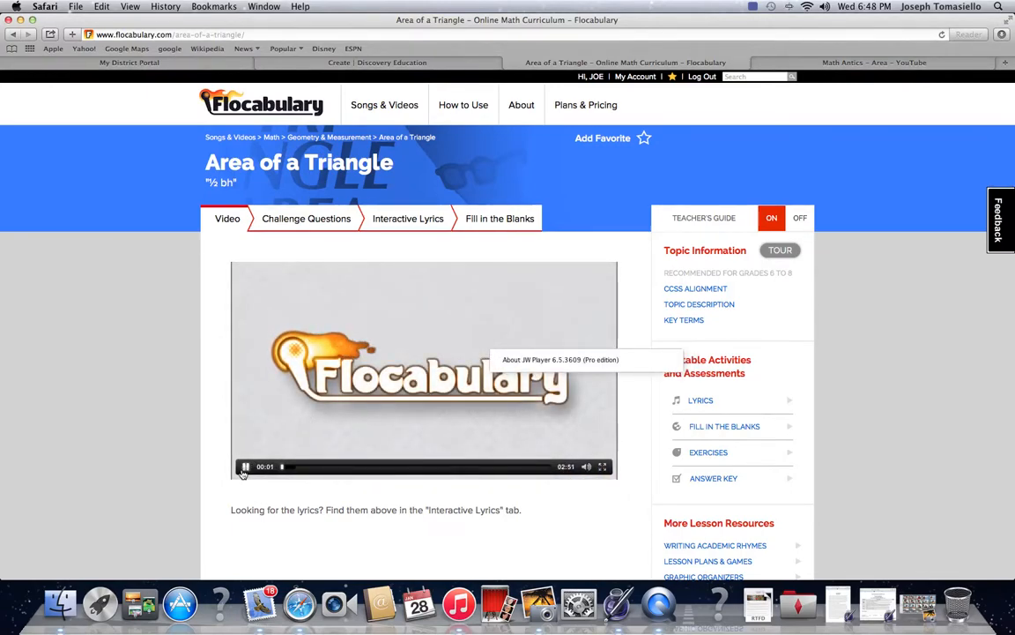
{"action": "left_click", "coordinate": [412, 307]}
{"action": "left_click", "coordinate": [415, 291]}
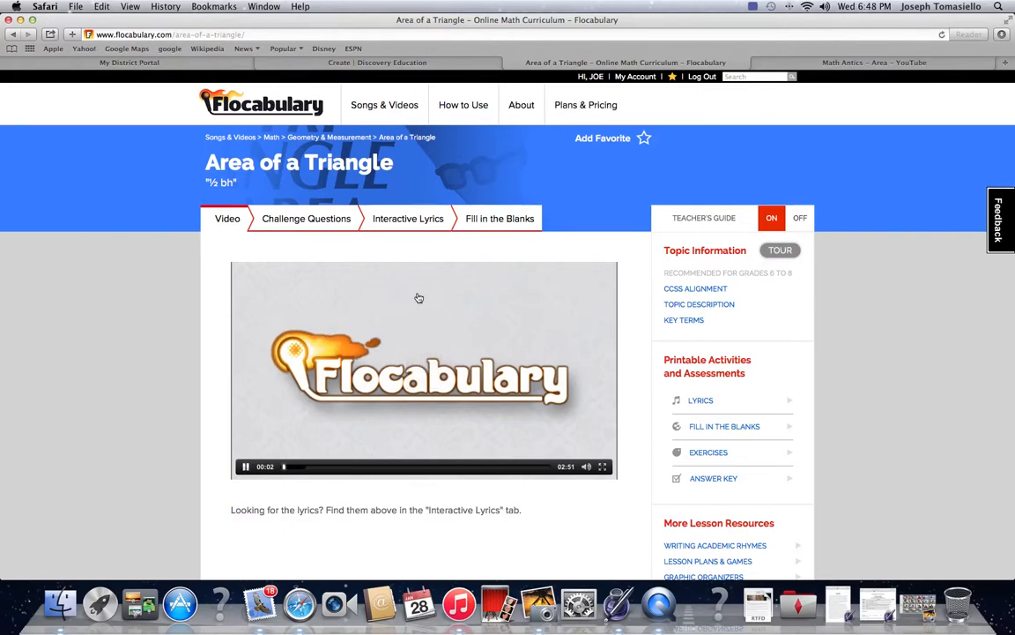
{"action": "left_click", "coordinate": [248, 467]}
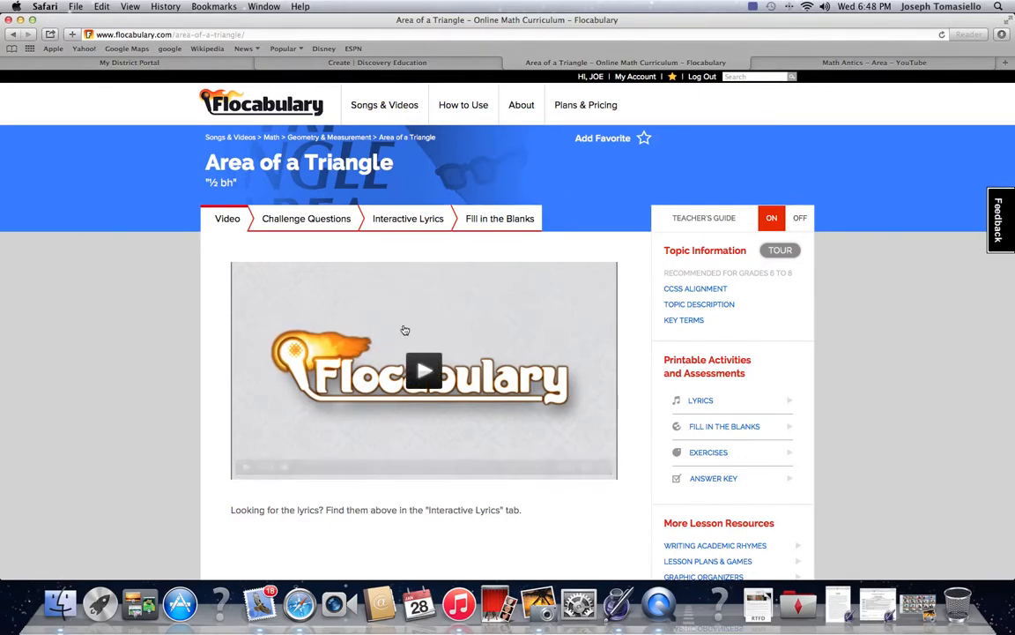
{"action": "left_click", "coordinate": [397, 63]}
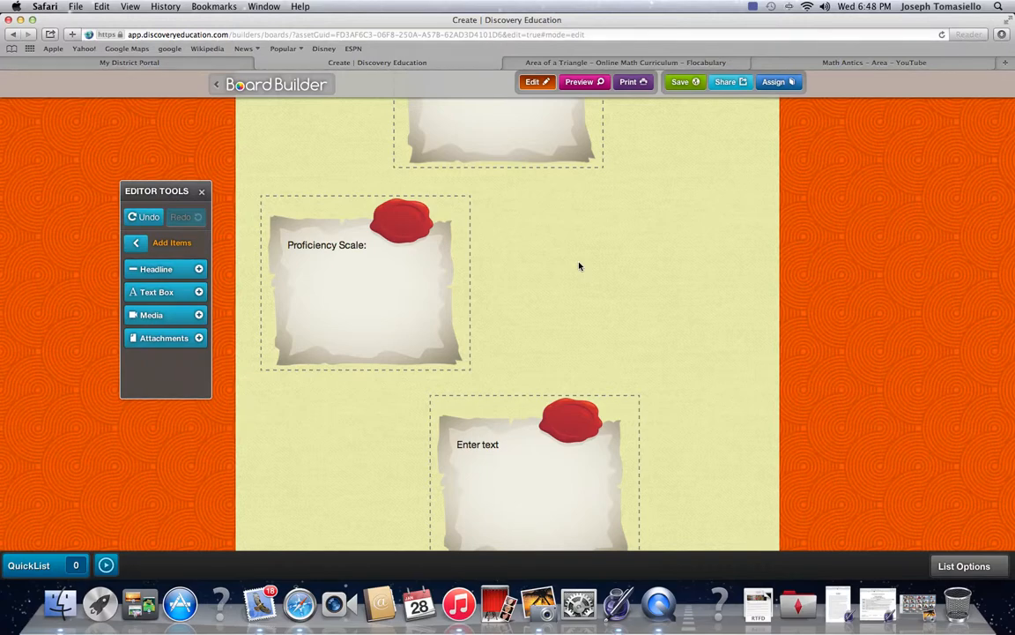
{"action": "left_click", "coordinate": [100, 190]}
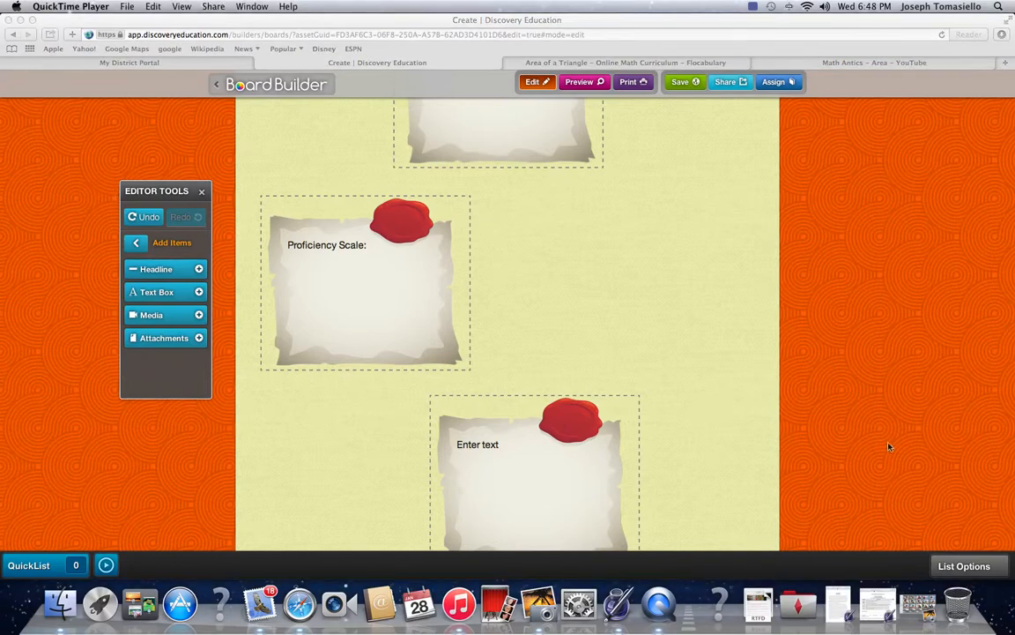
{"action": "scroll", "coordinate": [836, 344], "scroll_direction": "down", "scroll_amount": 5}
{"action": "scroll", "coordinate": [644, 267], "scroll_direction": "up", "scroll_amount": 5}
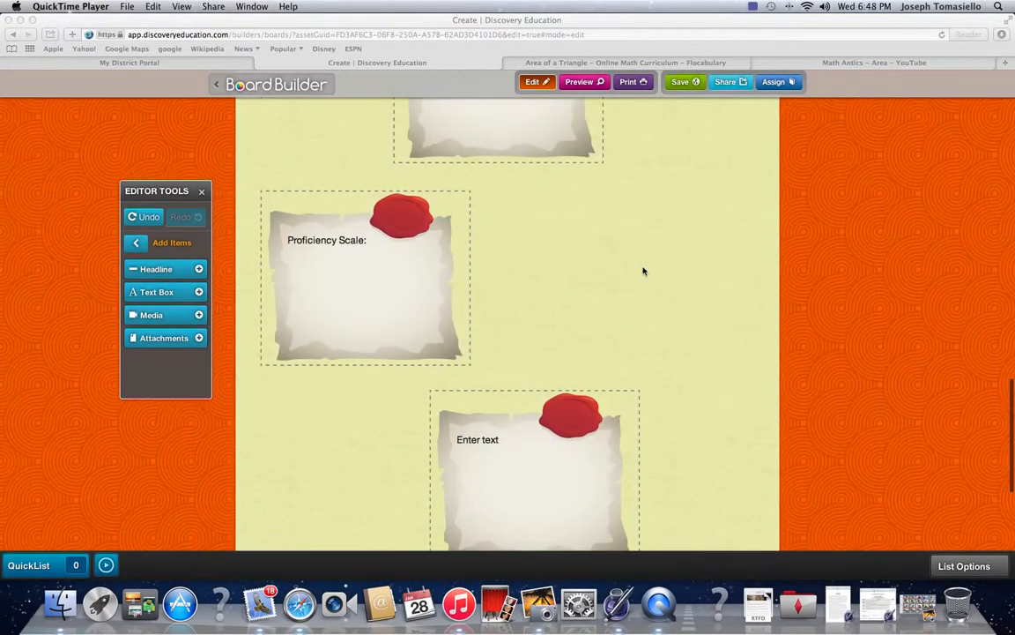
{"action": "scroll", "coordinate": [643, 271], "scroll_direction": "up", "scroll_amount": 1}
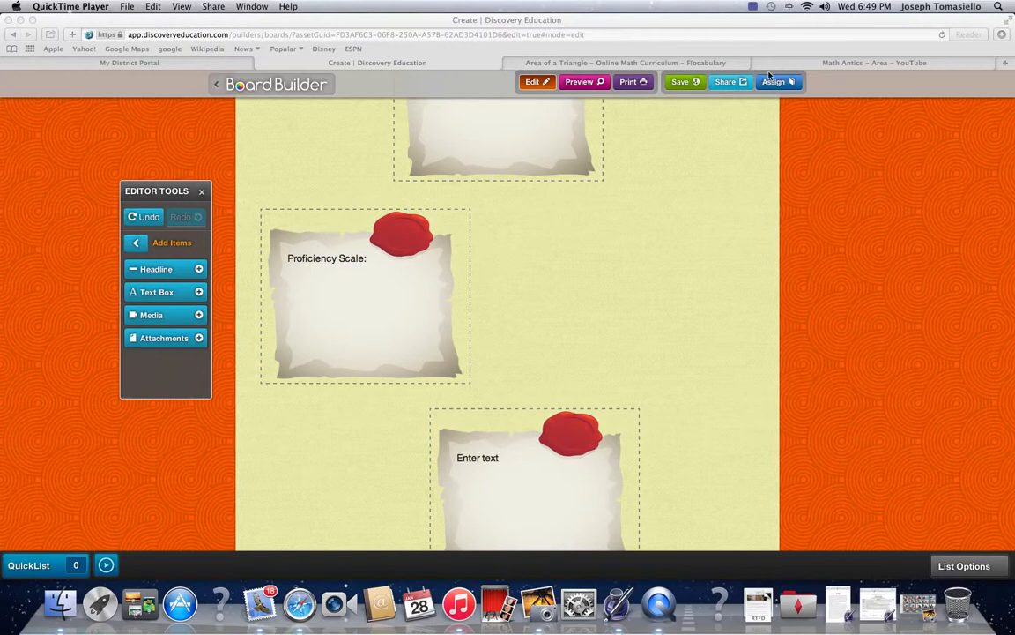
Step: Switch to the YouTube page and search it for "flocabulary"
{"action": "left_click", "coordinate": [823, 65]}
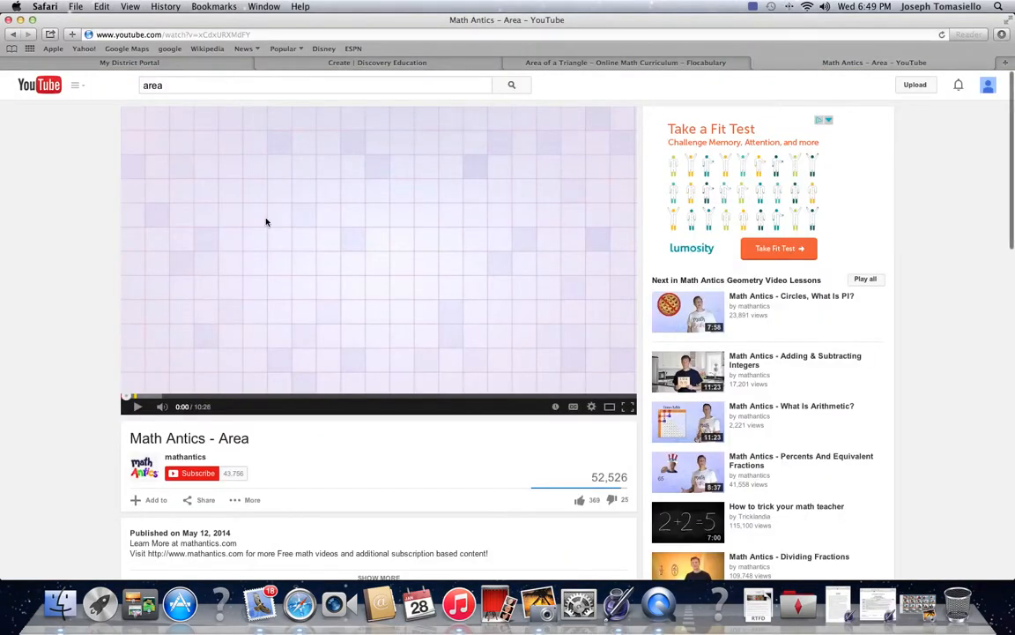
{"action": "left_click", "coordinate": [170, 85]}
{"action": "key", "text": "BackSpace"}
{"action": "key", "text": "BackSpace"}
{"action": "type", "text": "flocabu"}
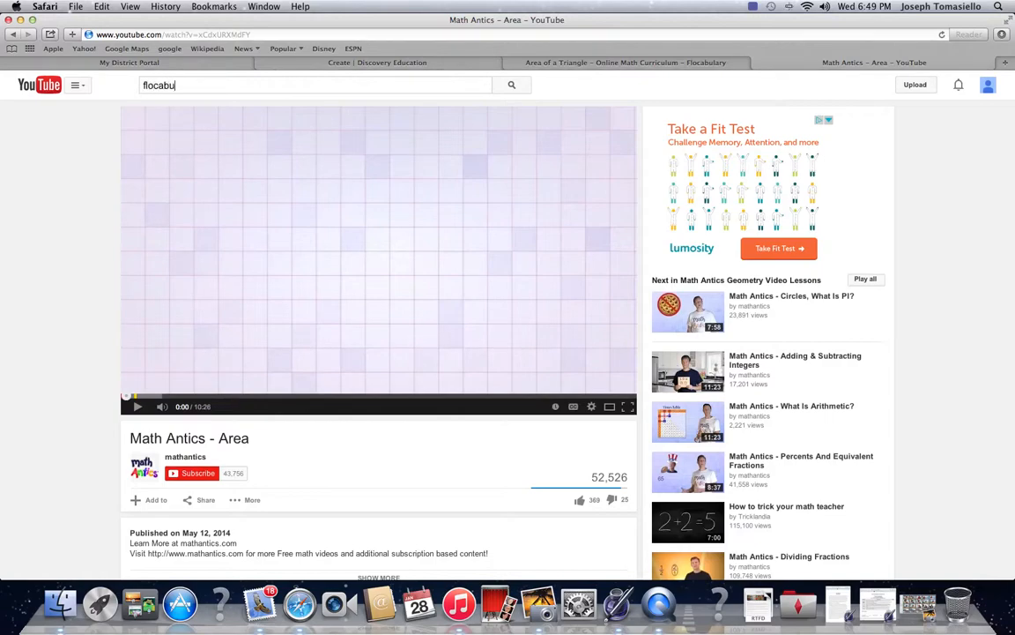
{"action": "type", "text": "lary"}
{"action": "key", "text": "Return"}
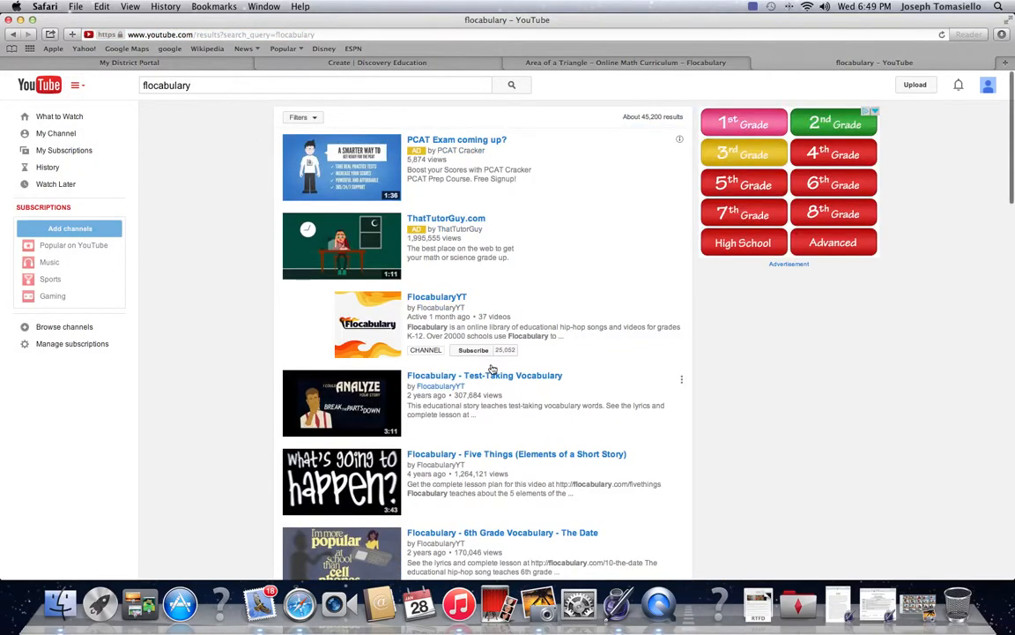
Step: Browse the YouTube results for Flocabulary songs and open the video "Flocabulary - Five Things (Elements of a Short Story)"
{"action": "scroll", "coordinate": [492, 368], "scroll_direction": "down", "scroll_amount": 3}
{"action": "scroll", "coordinate": [492, 368], "scroll_direction": "down", "scroll_amount": 2}
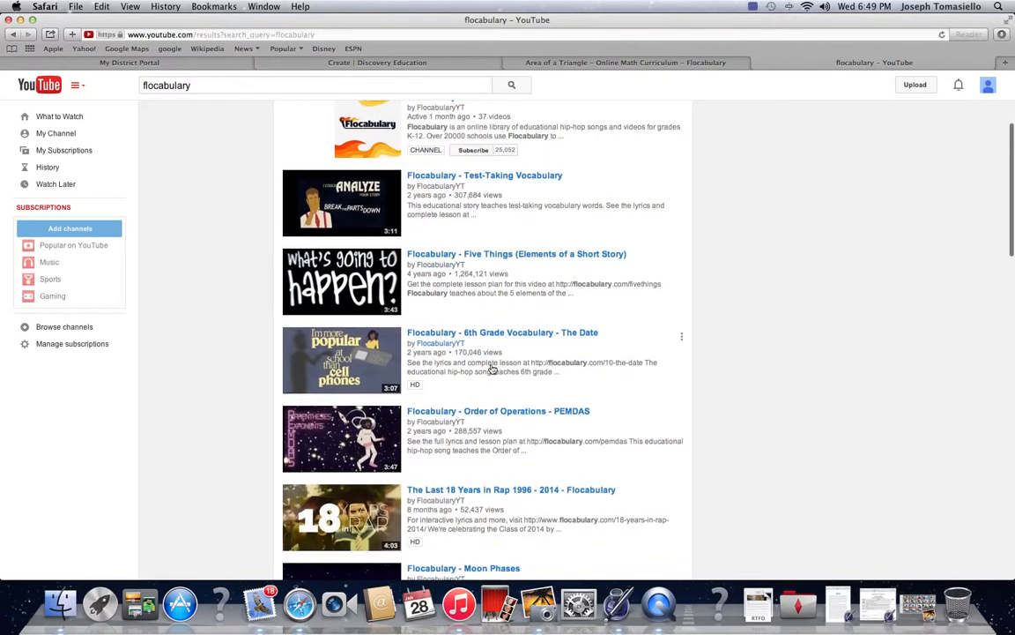
{"action": "scroll", "coordinate": [492, 369], "scroll_direction": "down", "scroll_amount": 3}
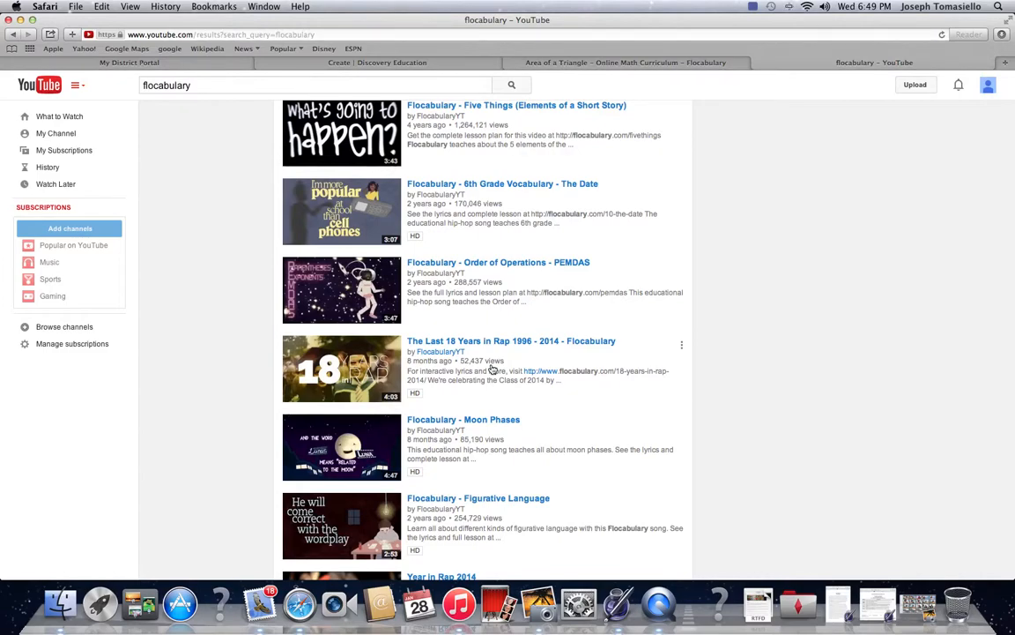
{"action": "scroll", "coordinate": [492, 369], "scroll_direction": "down", "scroll_amount": 4}
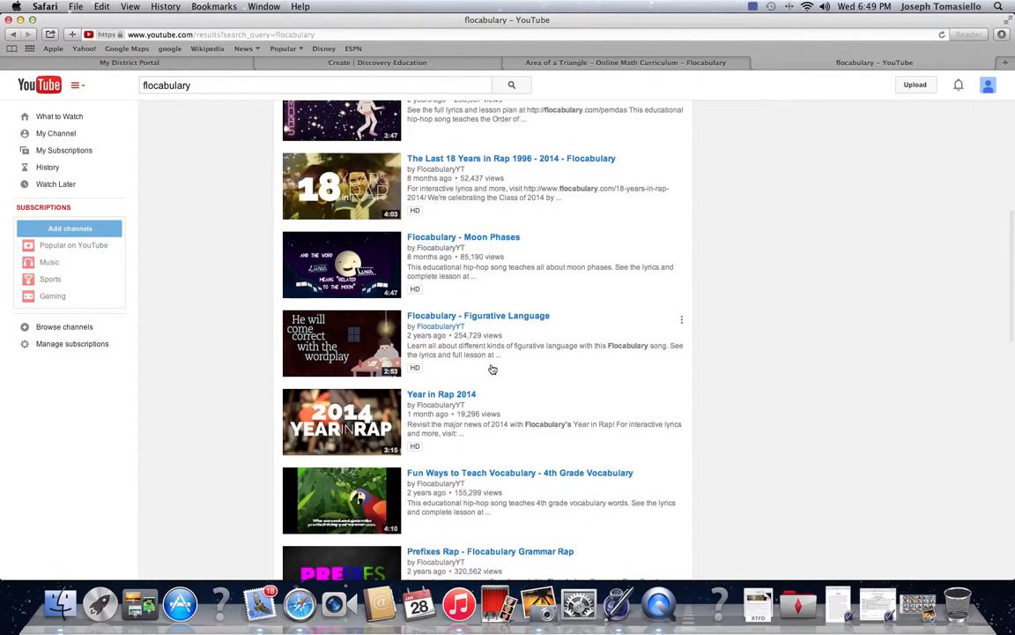
{"action": "scroll", "coordinate": [492, 368], "scroll_direction": "down", "scroll_amount": 2}
{"action": "scroll", "coordinate": [444, 313], "scroll_direction": "up", "scroll_amount": 10}
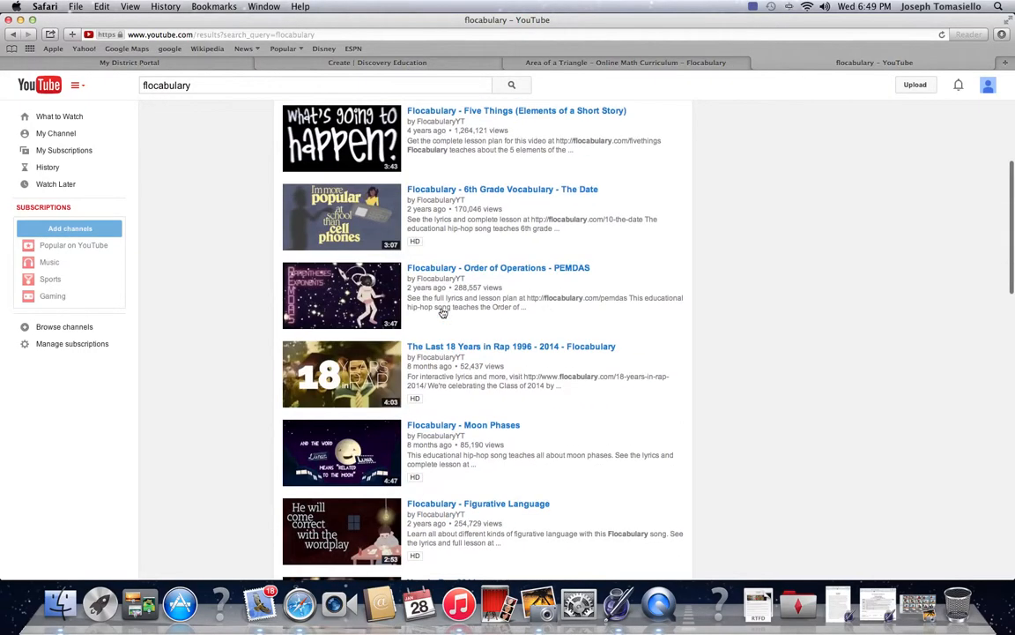
{"action": "scroll", "coordinate": [443, 312], "scroll_direction": "up", "scroll_amount": 4}
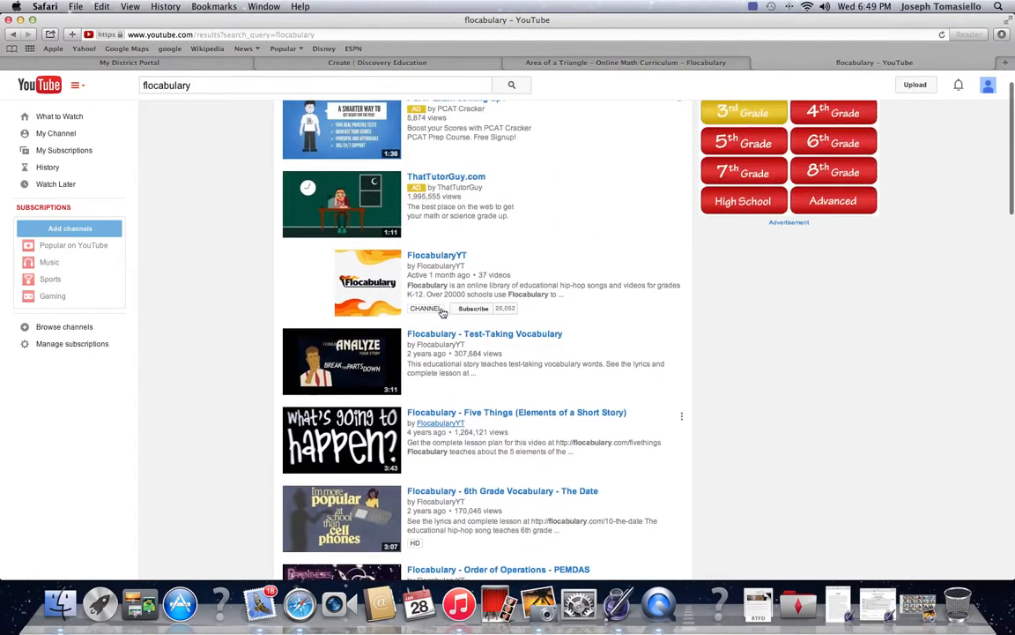
{"action": "scroll", "coordinate": [443, 312], "scroll_direction": "down", "scroll_amount": 3}
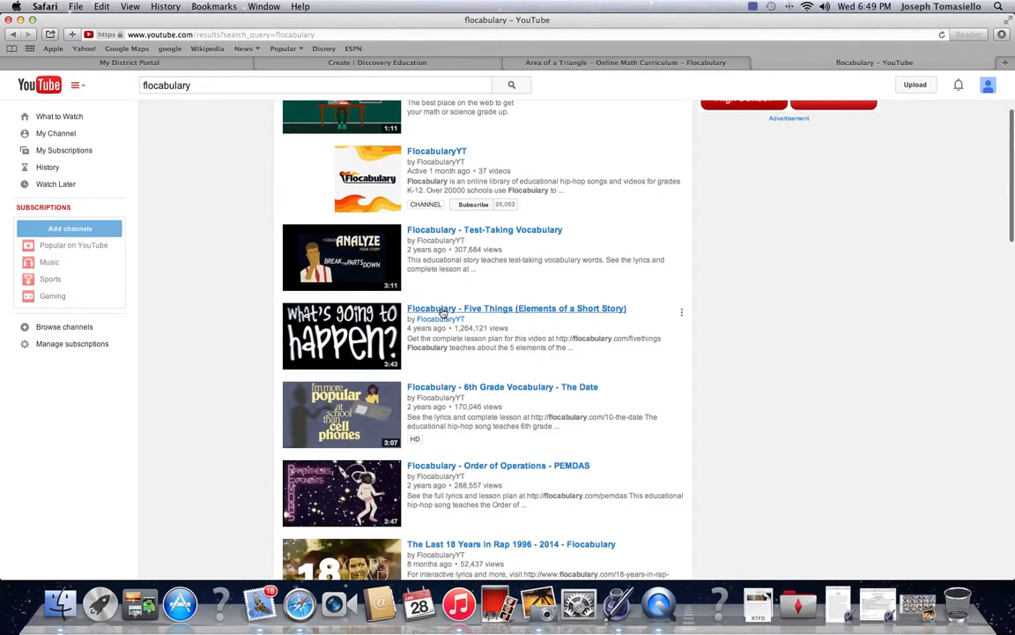
{"action": "left_click", "coordinate": [443, 310]}
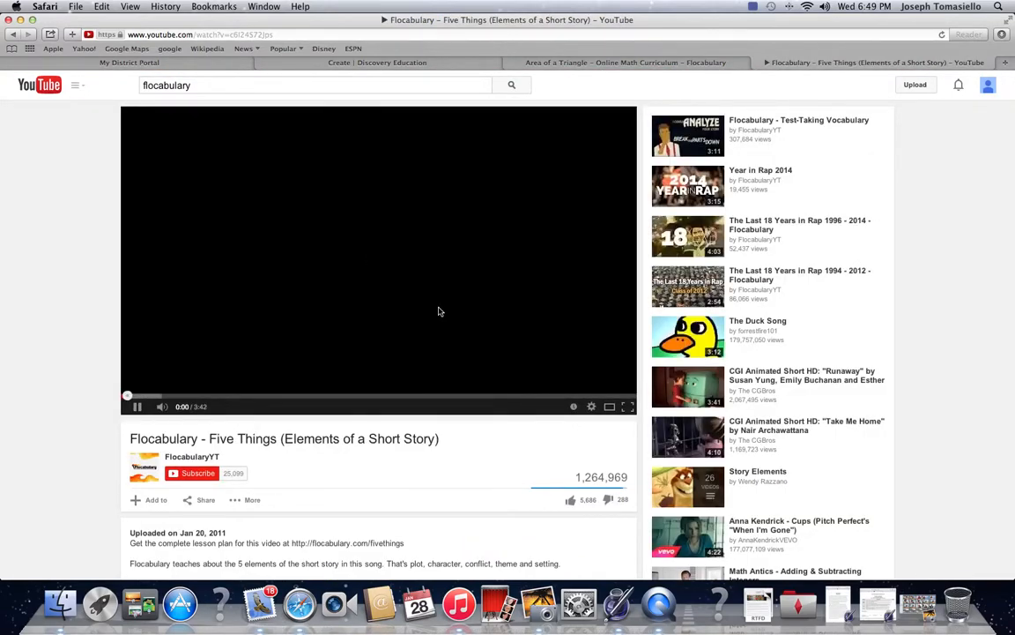
Step: Raise the player volume, play about the first 35 seconds of the Five Things video, and pause it
{"action": "mouse_move", "coordinate": [164, 408]}
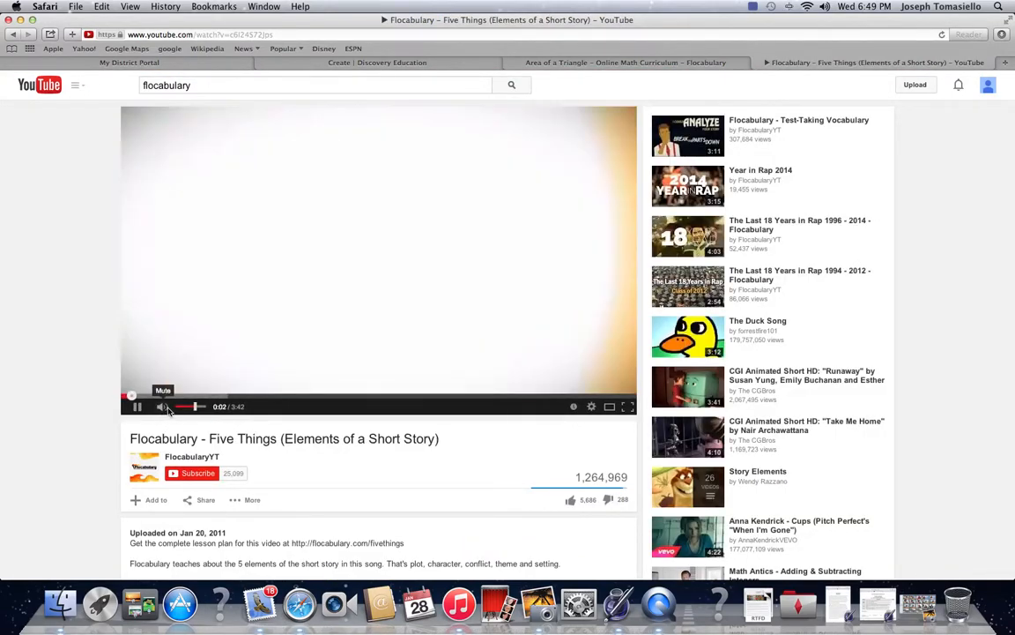
{"action": "left_click_drag", "start_coordinate": [196, 409], "coordinate": [205, 408]}
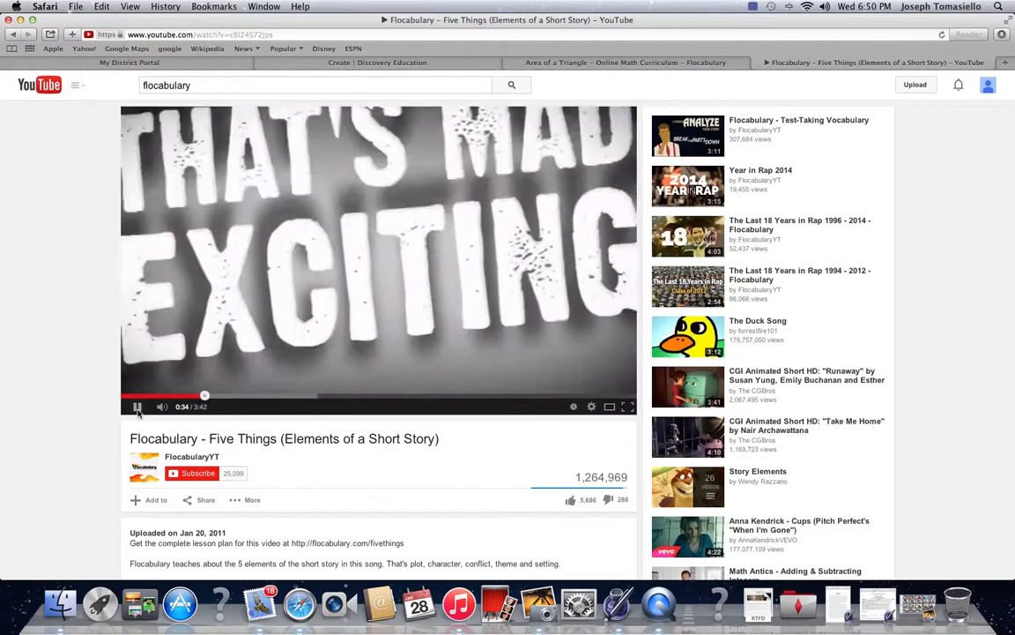
{"action": "left_click", "coordinate": [137, 408]}
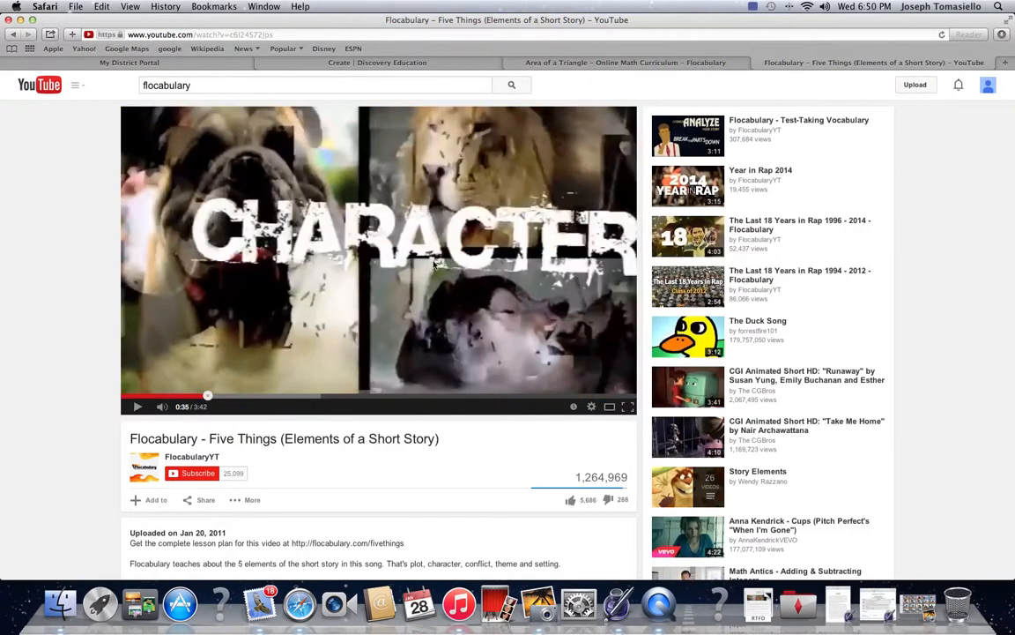
Step: Switch back to the Board Builder page and save the board under its existing project name "area"
{"action": "left_click", "coordinate": [394, 61]}
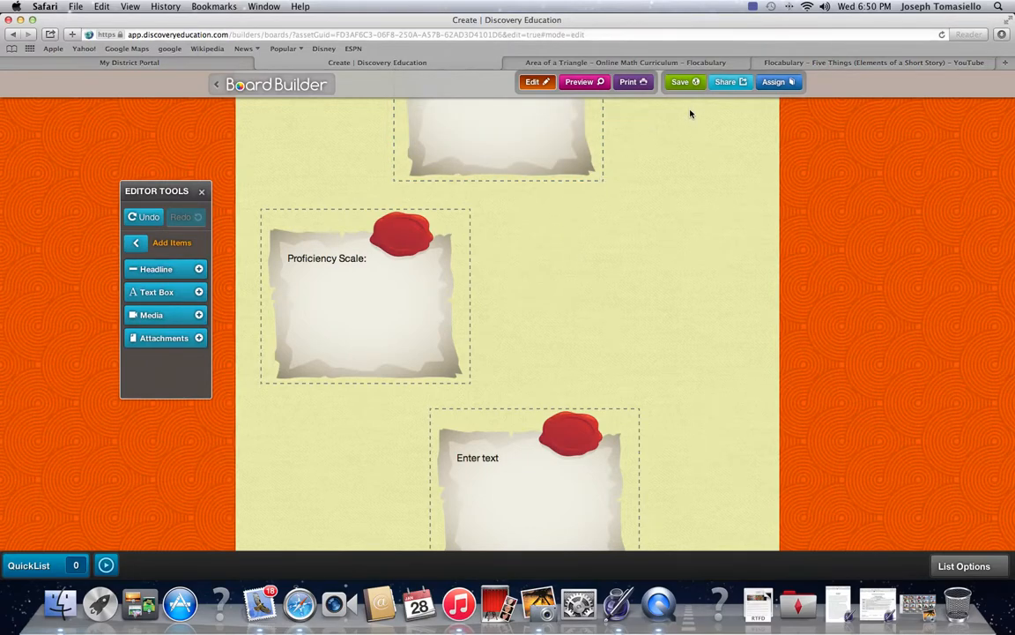
{"action": "left_click", "coordinate": [688, 83]}
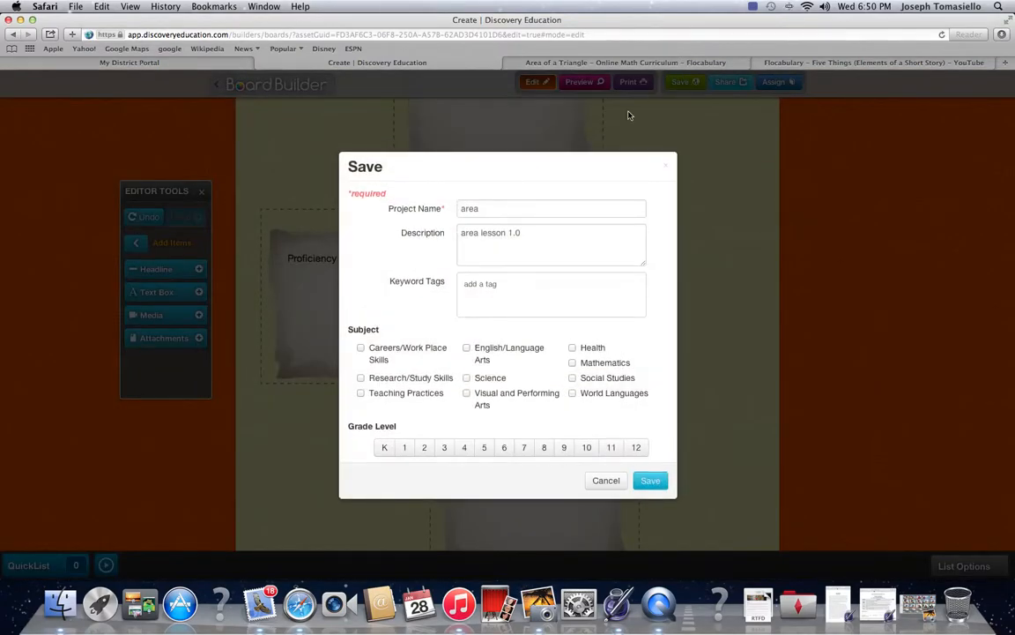
{"action": "left_click", "coordinate": [650, 481]}
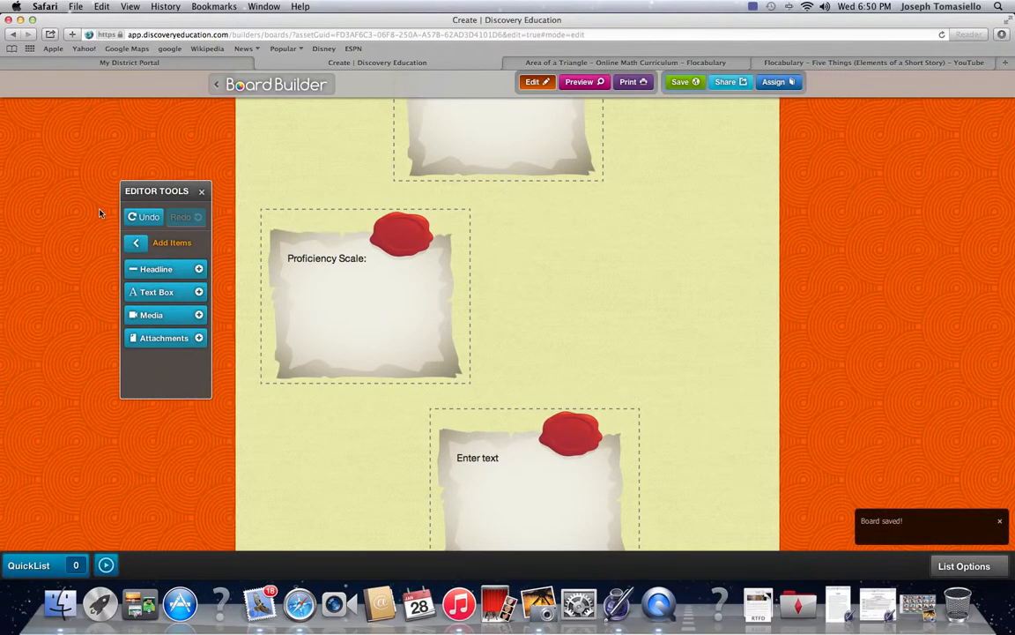